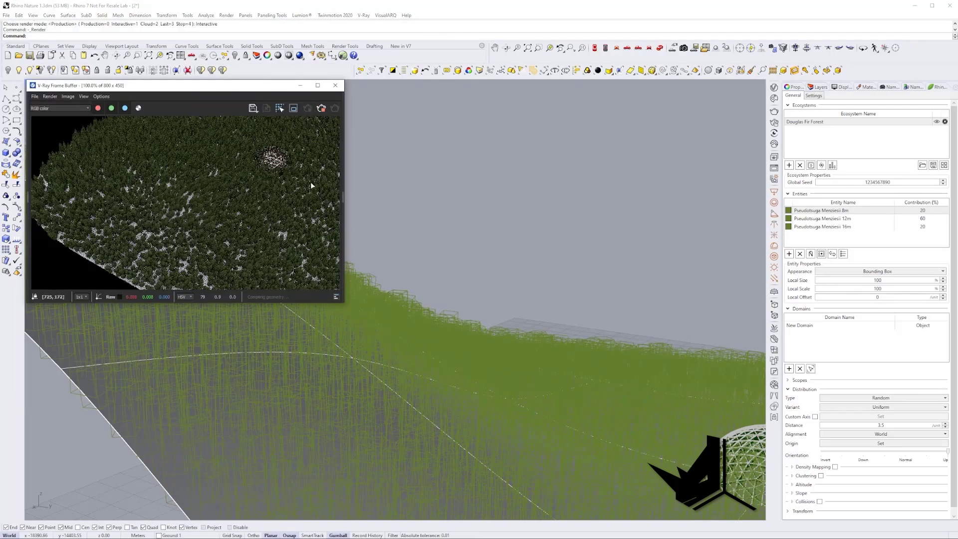
Step: Paint a new area over the geodesic dome in the Douglas Fir Forest ecosystem with a brush size of 15
{"action": "right_click_drag", "start_coordinate": [529, 399], "coordinate": [561, 415], "text": "shift"}
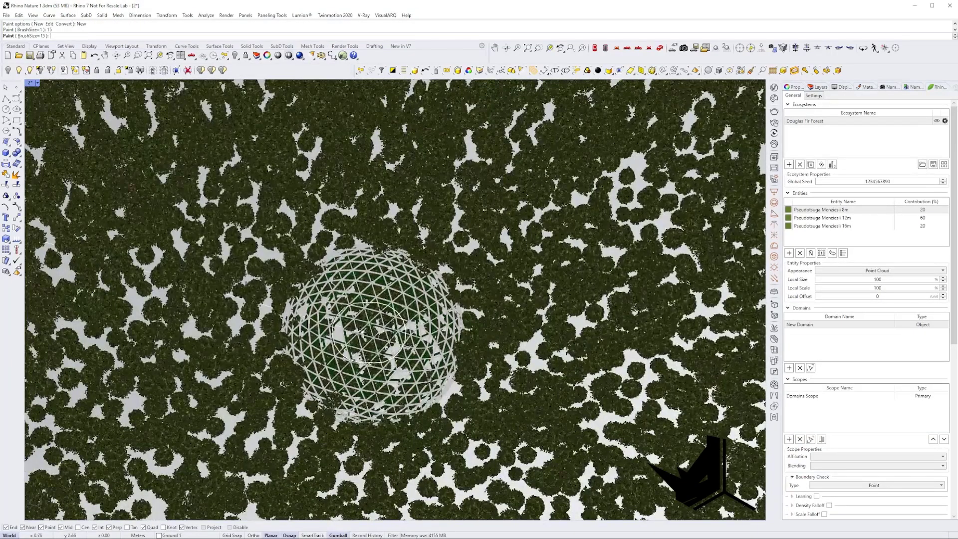
{"action": "mouse_move", "coordinate": [359, 332]}
{"action": "left_mouse_down"}
{"action": "mouse_move", "coordinate": [382, 305]}
{"action": "mouse_move", "coordinate": [369, 384]}
{"action": "mouse_move", "coordinate": [432, 319]}
{"action": "mouse_move", "coordinate": [314, 309]}
{"action": "mouse_move", "coordinate": [344, 394]}
{"action": "mouse_move", "coordinate": [429, 349]}
{"action": "mouse_move", "coordinate": [434, 399]}
{"action": "mouse_move", "coordinate": [319, 394]}
{"action": "left_mouse_up"}
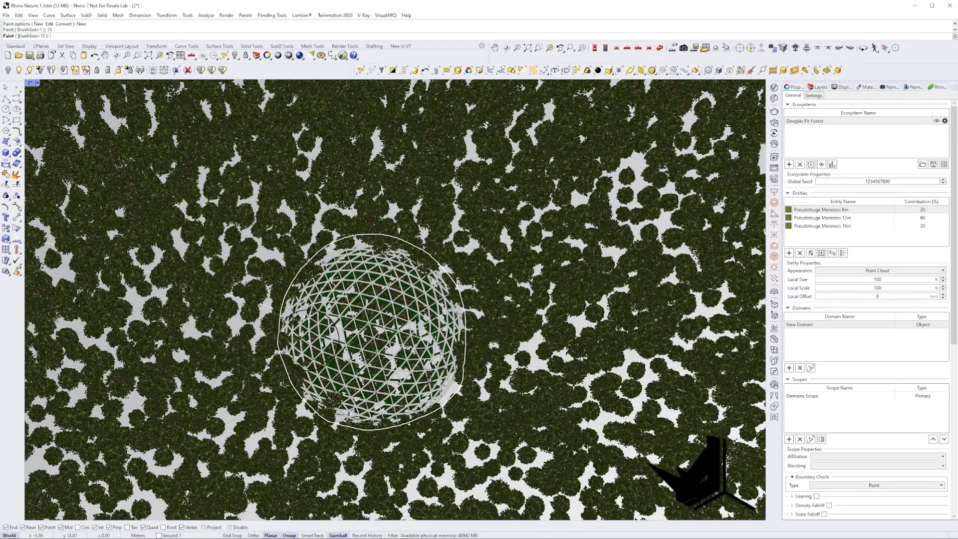
{"action": "mouse_move", "coordinate": [310, 339]}
{"action": "left_mouse_down"}
{"action": "mouse_move", "coordinate": [314, 375]}
{"action": "mouse_move", "coordinate": [444, 335]}
{"action": "mouse_move", "coordinate": [430, 323]}
{"action": "left_mouse_up"}
{"action": "right_click", "coordinate": [397, 313]}
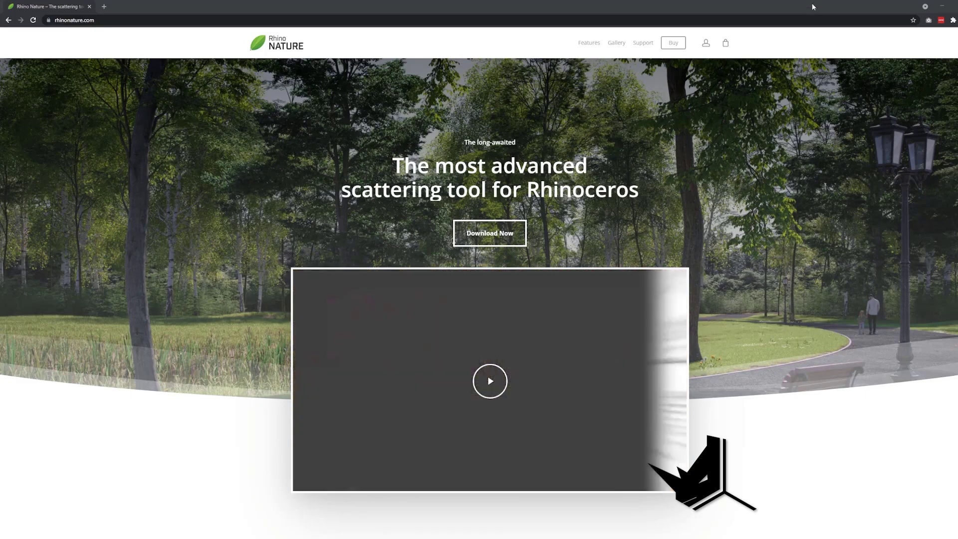
Step: Switch to the Rhino Nature website in the browser and review the home page from the introductory video to the Non-destructive workflow feature
{"action": "scroll", "coordinate": [848, 174], "scroll_direction": "down", "scroll_amount": 1}
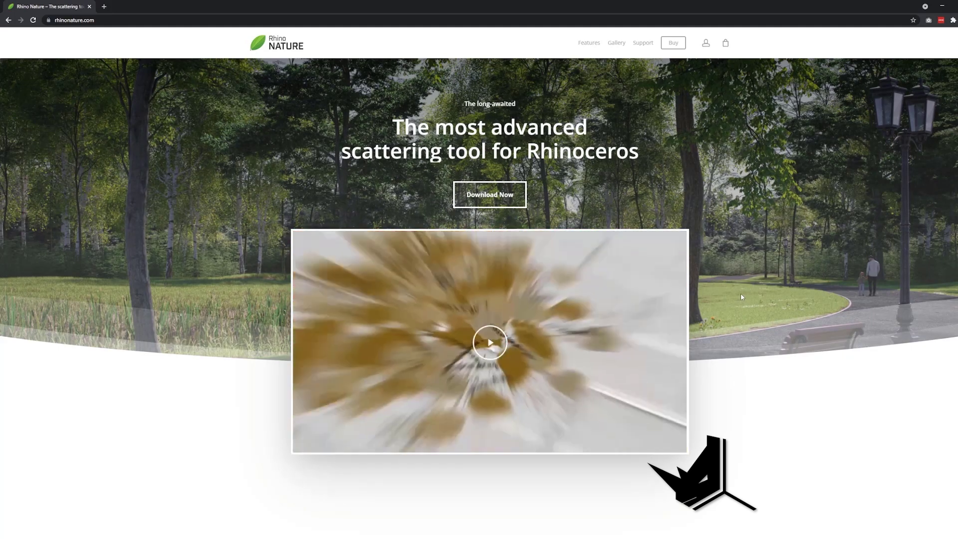
{"action": "scroll", "coordinate": [741, 294], "scroll_direction": "down", "scroll_amount": 1}
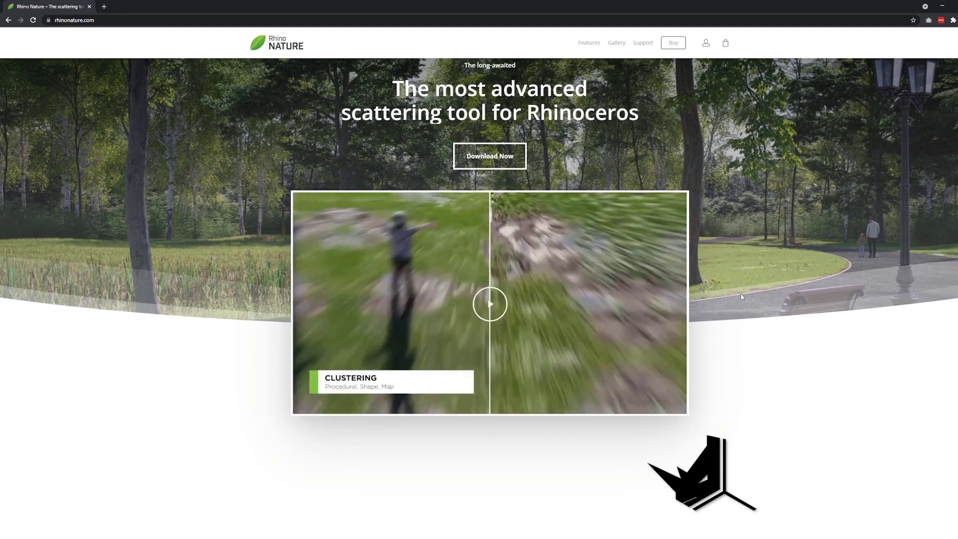
{"action": "scroll", "coordinate": [741, 297], "scroll_direction": "down", "scroll_amount": 1}
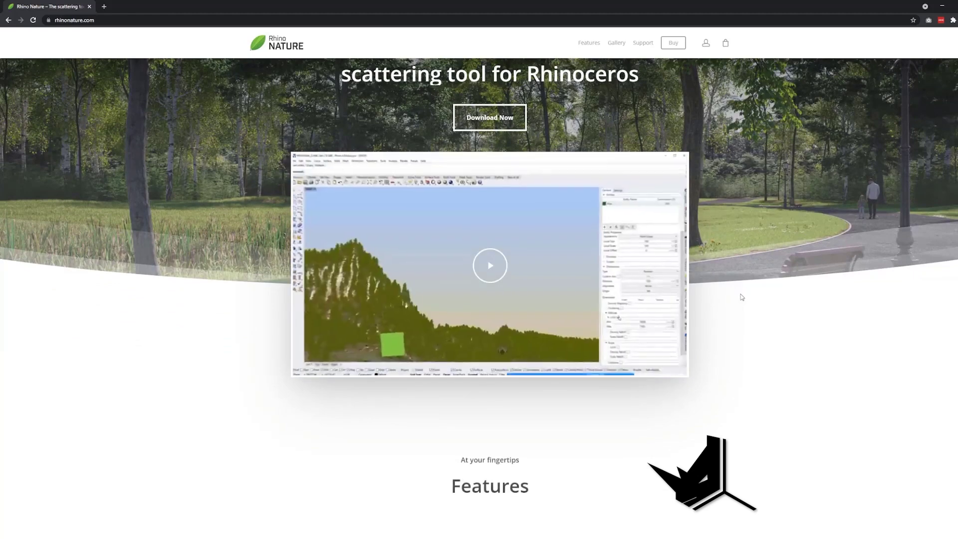
{"action": "scroll", "coordinate": [740, 297], "scroll_direction": "down", "scroll_amount": 1}
{"action": "scroll", "coordinate": [741, 296], "scroll_direction": "down", "scroll_amount": 4}
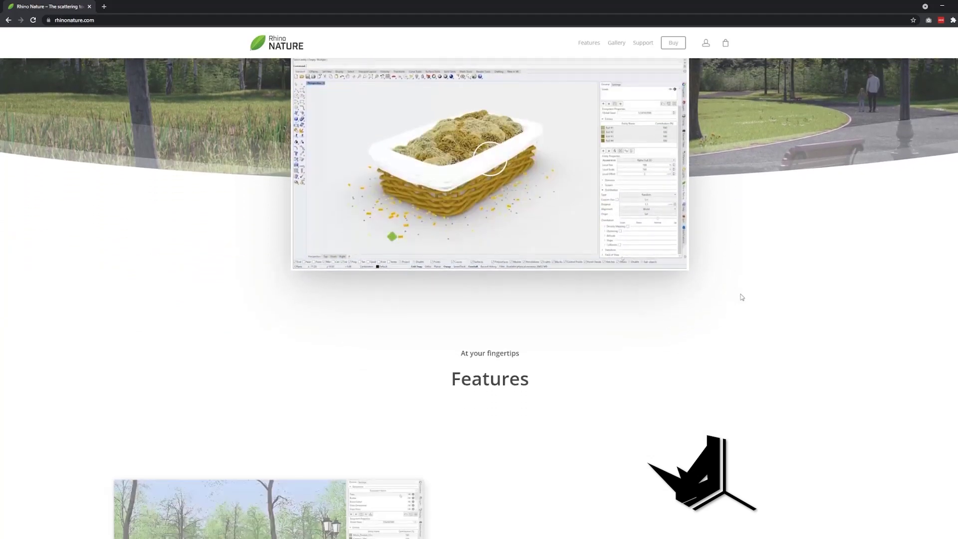
{"action": "scroll", "coordinate": [741, 296], "scroll_direction": "down", "scroll_amount": 1}
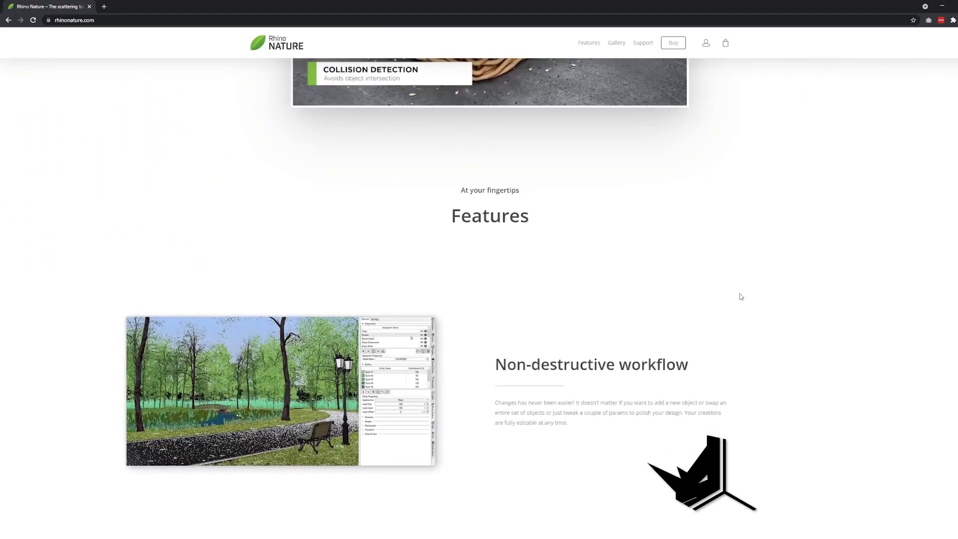
{"action": "scroll", "coordinate": [741, 296], "scroll_direction": "down", "scroll_amount": 2}
{"action": "scroll", "coordinate": [741, 297], "scroll_direction": "down", "scroll_amount": 1}
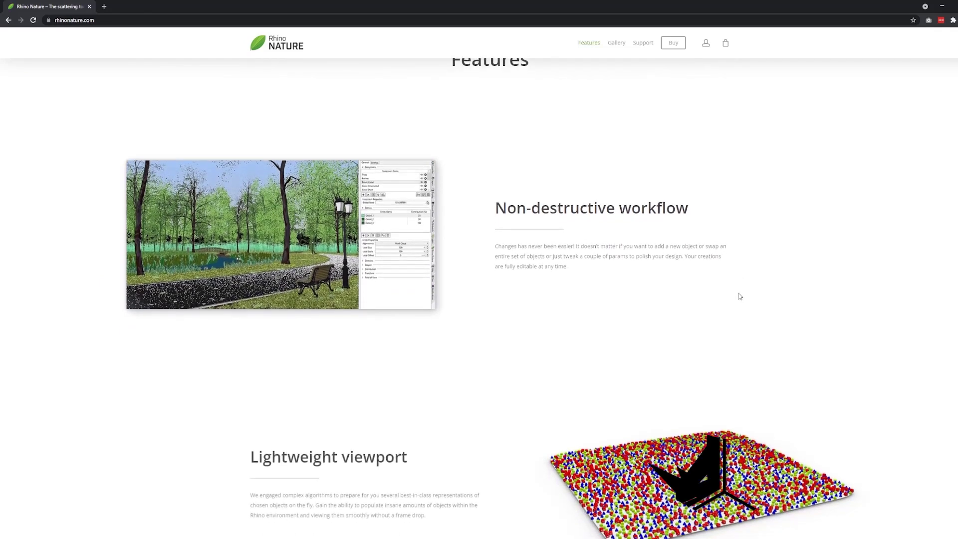
Step: Review the Lightweight viewport feature on the Rhino Nature home page
{"action": "scroll", "coordinate": [741, 296], "scroll_direction": "down", "scroll_amount": 2}
{"action": "scroll", "coordinate": [740, 297], "scroll_direction": "down", "scroll_amount": 1}
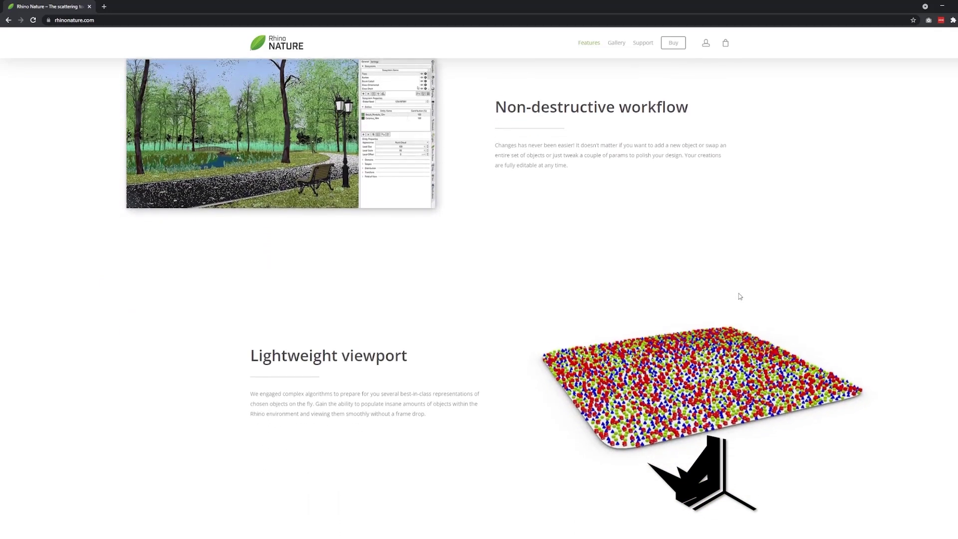
{"action": "scroll", "coordinate": [740, 297], "scroll_direction": "down", "scroll_amount": 1}
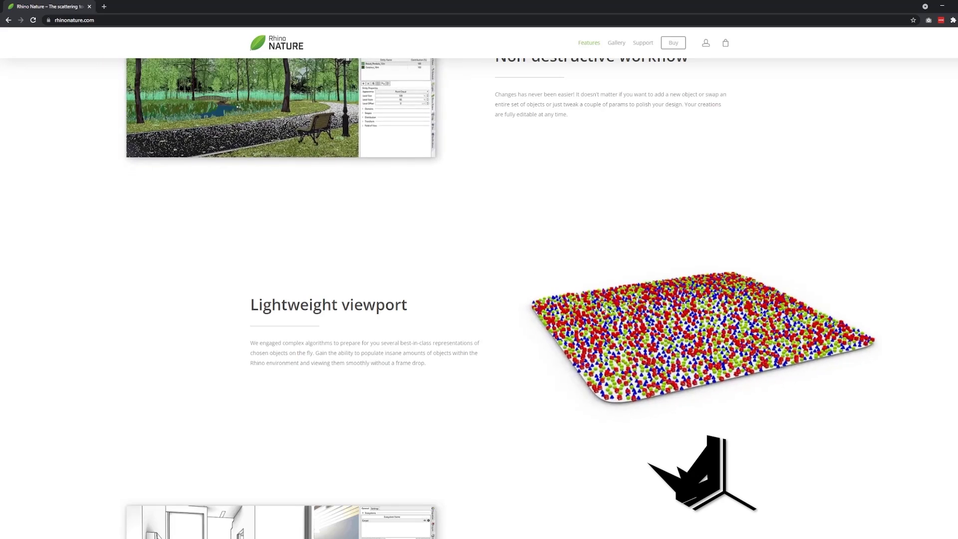
{"action": "scroll", "coordinate": [728, 389], "scroll_direction": "down", "scroll_amount": 2}
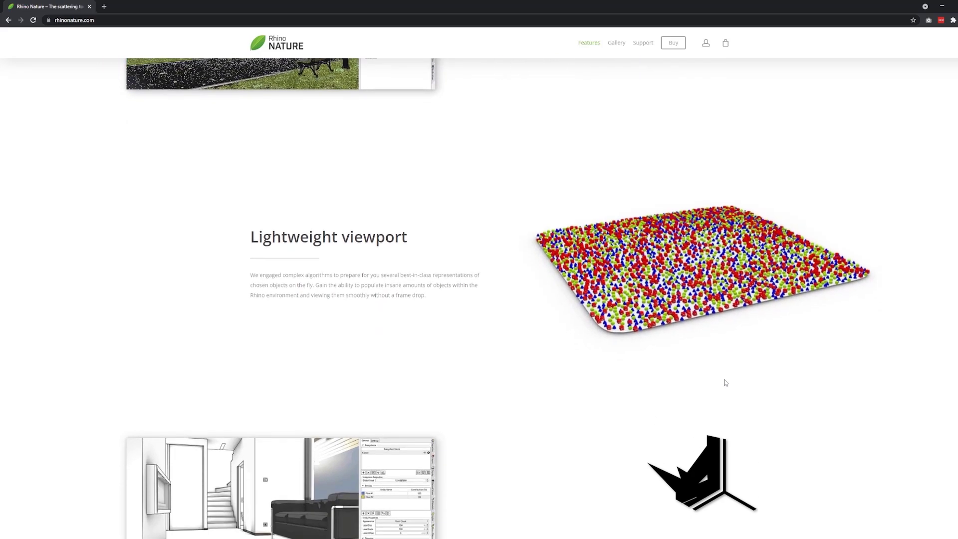
{"action": "scroll", "coordinate": [714, 368], "scroll_direction": "down", "scroll_amount": 1}
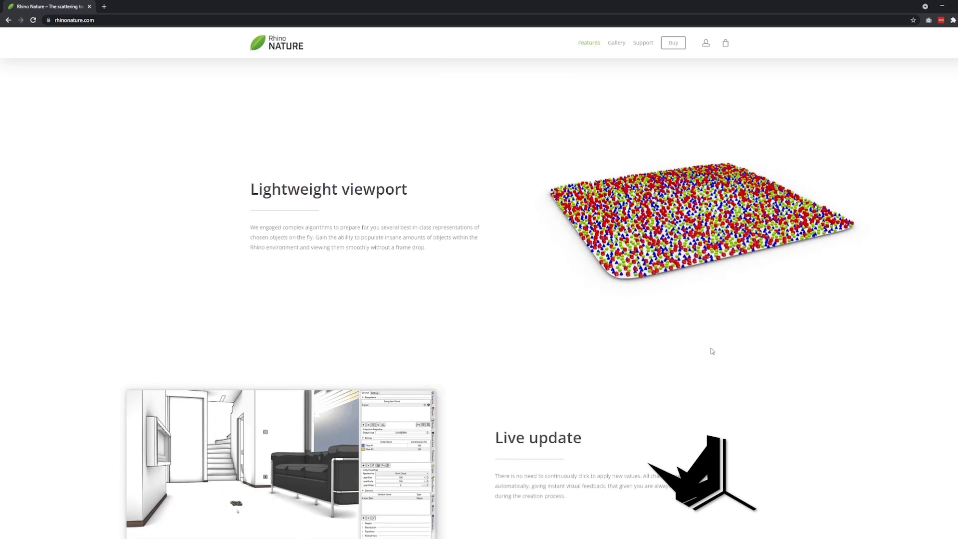
{"action": "scroll", "coordinate": [712, 351], "scroll_direction": "down", "scroll_amount": 1}
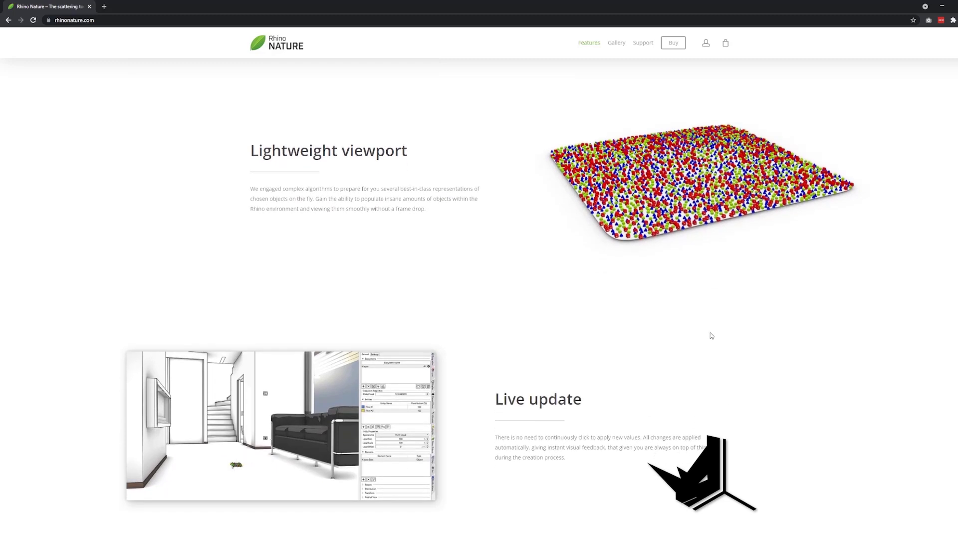
{"action": "scroll", "coordinate": [712, 335], "scroll_direction": "down", "scroll_amount": 2}
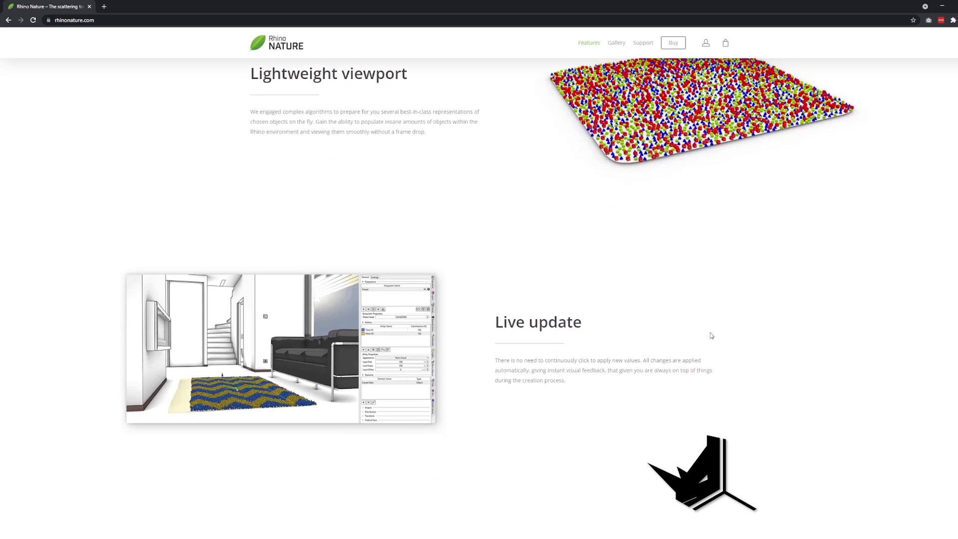
Step: Review the Live update and Smart ecosystem management features on the Rhino Nature home page
{"action": "scroll", "coordinate": [712, 336], "scroll_direction": "down", "scroll_amount": 1}
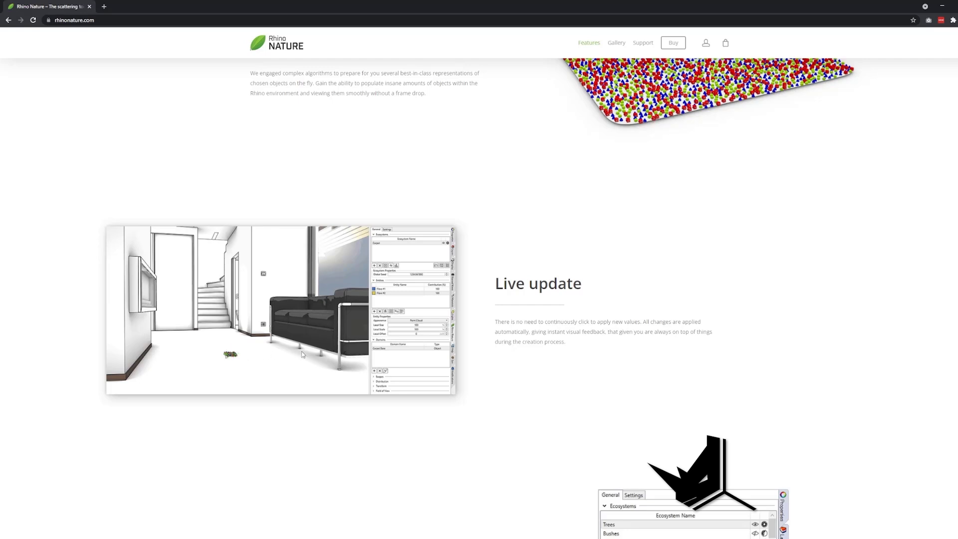
{"action": "scroll", "coordinate": [479, 300], "scroll_direction": "down", "scroll_amount": 1}
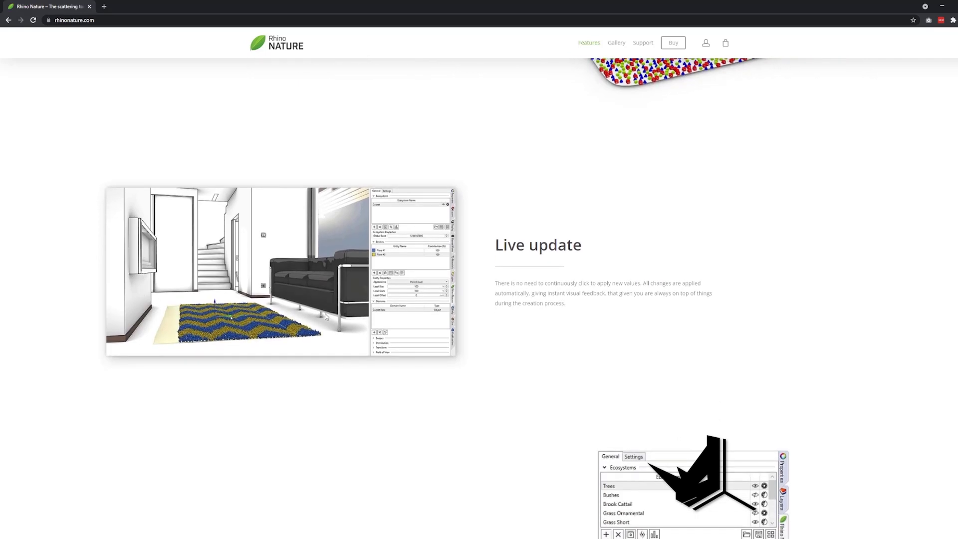
{"action": "scroll", "coordinate": [290, 307], "scroll_direction": "down", "scroll_amount": 1}
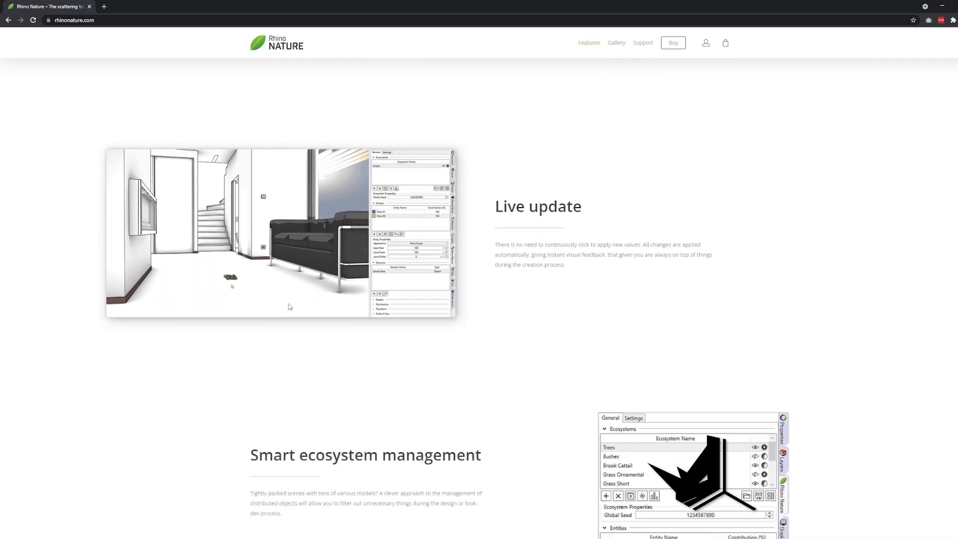
{"action": "scroll", "coordinate": [289, 306], "scroll_direction": "down", "scroll_amount": 3}
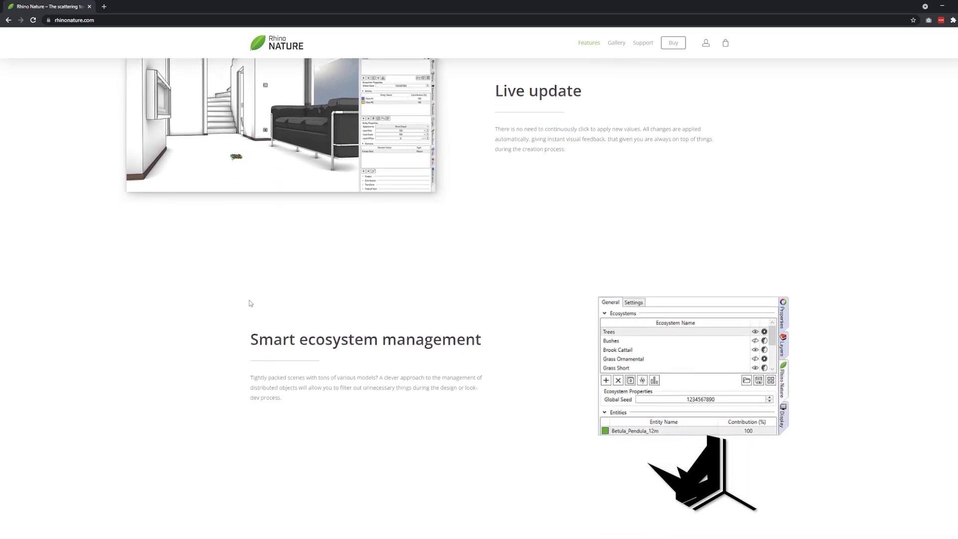
{"action": "scroll", "coordinate": [250, 303], "scroll_direction": "down", "scroll_amount": 2}
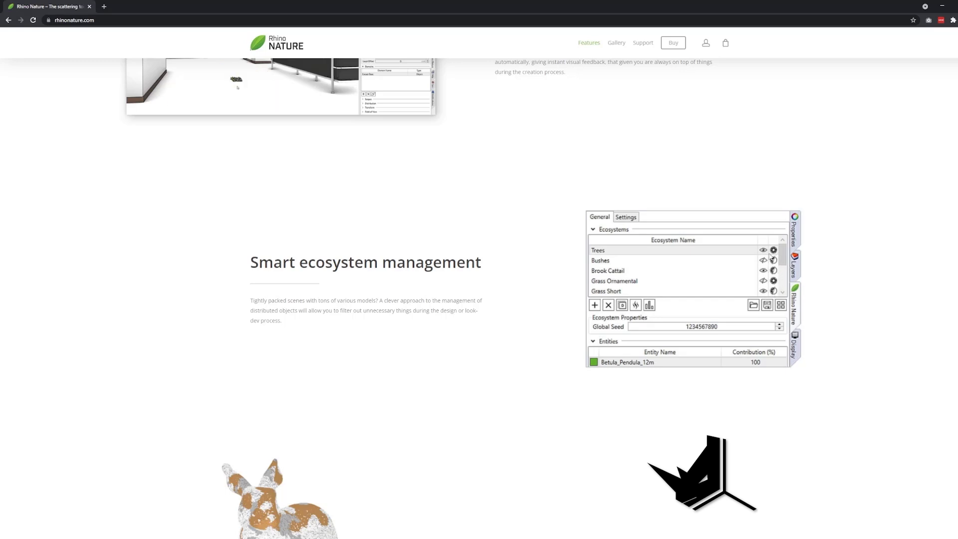
{"action": "scroll", "coordinate": [732, 345], "scroll_direction": "down", "scroll_amount": 1}
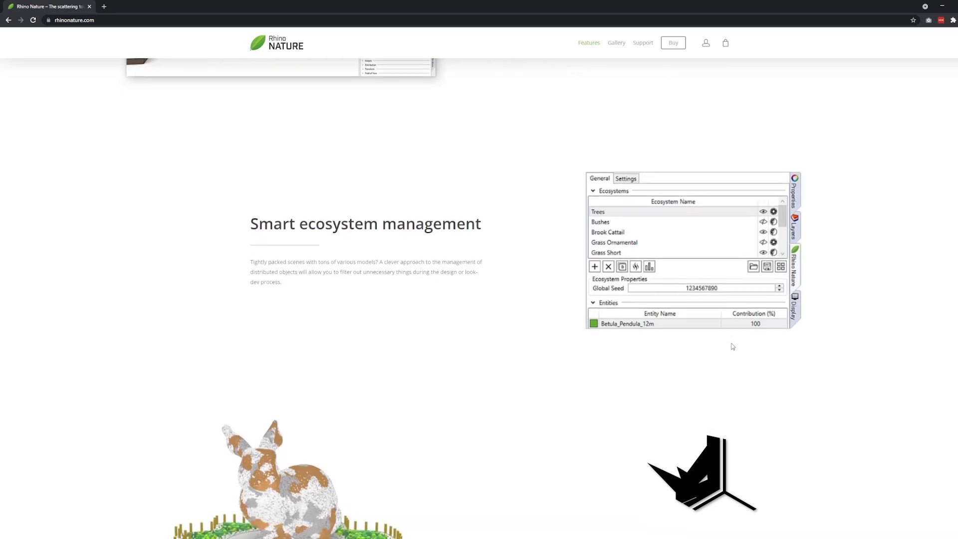
{"action": "scroll", "coordinate": [732, 346], "scroll_direction": "down", "scroll_amount": 4}
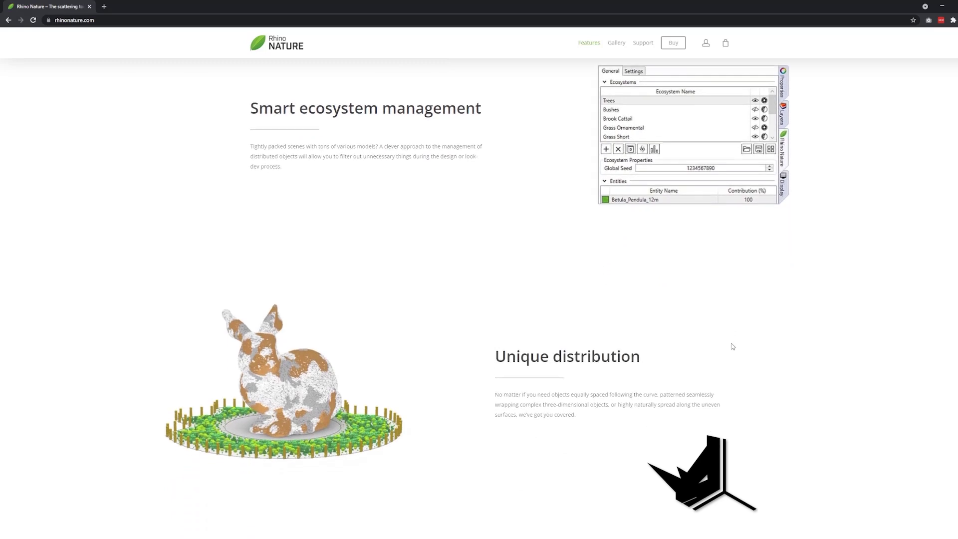
Step: Review the Unique distribution and Preset library features on the Rhino Nature home page
{"action": "scroll", "coordinate": [732, 346], "scroll_direction": "down", "scroll_amount": 1}
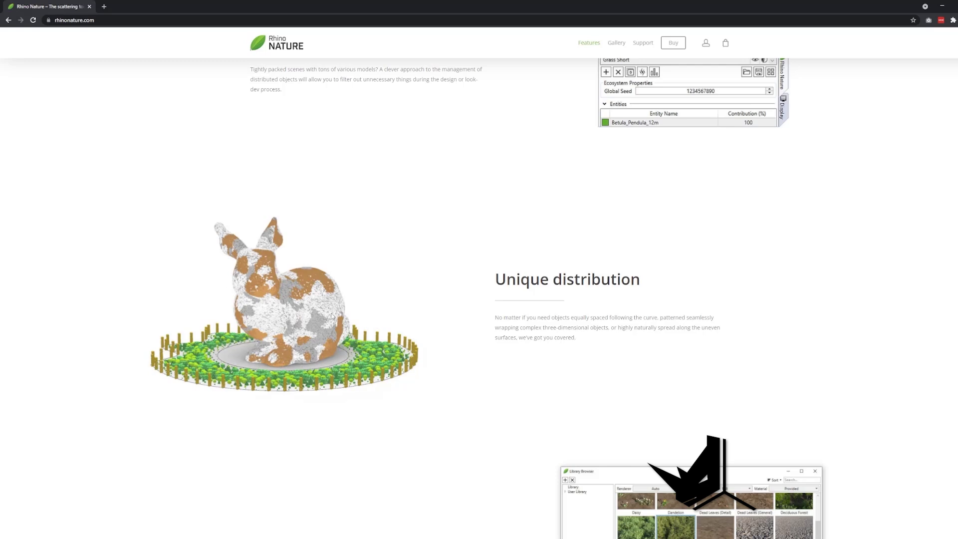
{"action": "scroll", "coordinate": [321, 385], "scroll_direction": "down", "scroll_amount": 3}
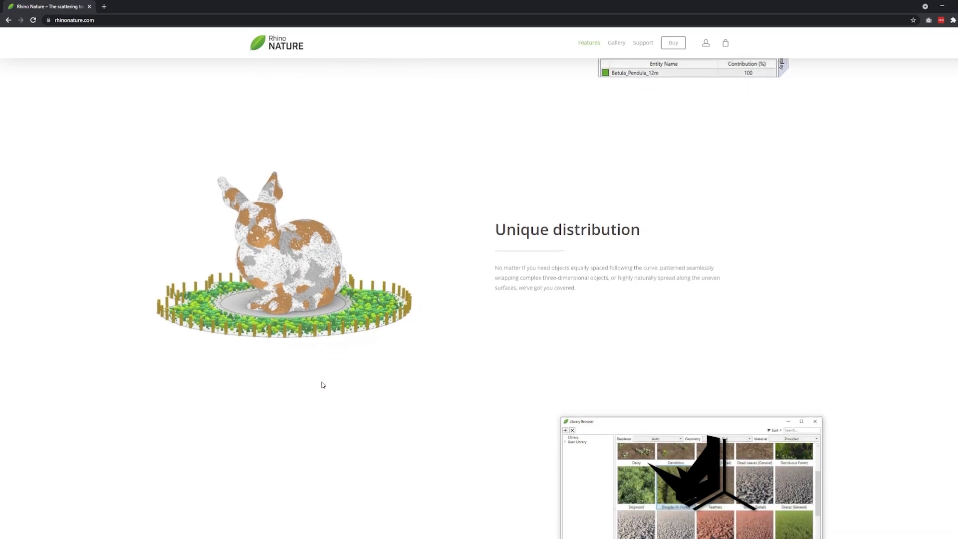
{"action": "scroll", "coordinate": [324, 381], "scroll_direction": "down", "scroll_amount": 1}
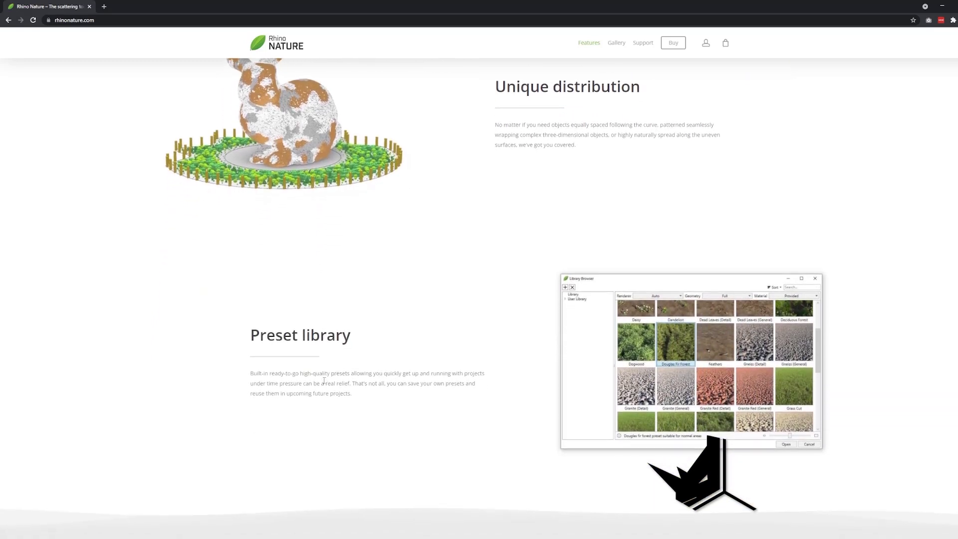
{"action": "scroll", "coordinate": [327, 375], "scroll_direction": "down", "scroll_amount": 1}
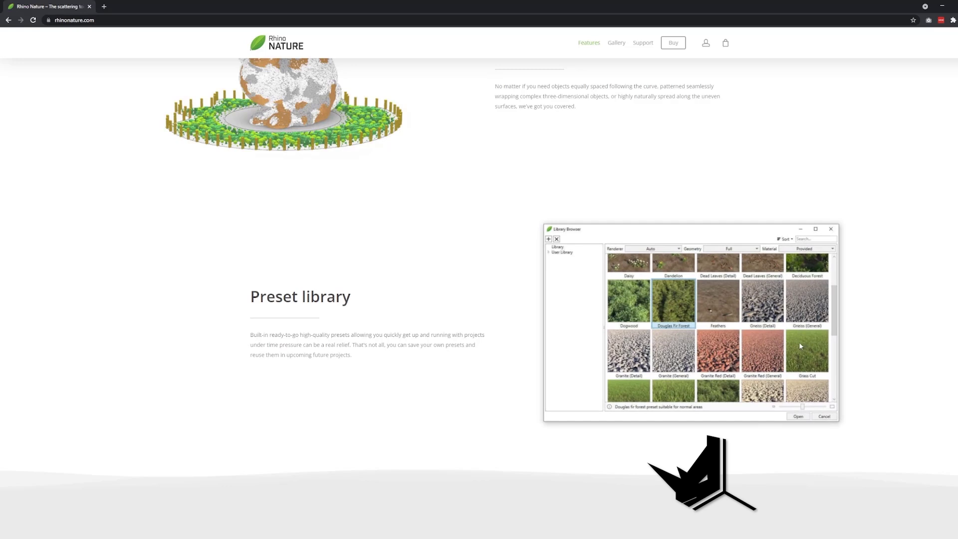
{"action": "scroll", "coordinate": [769, 351], "scroll_direction": "down", "scroll_amount": 1}
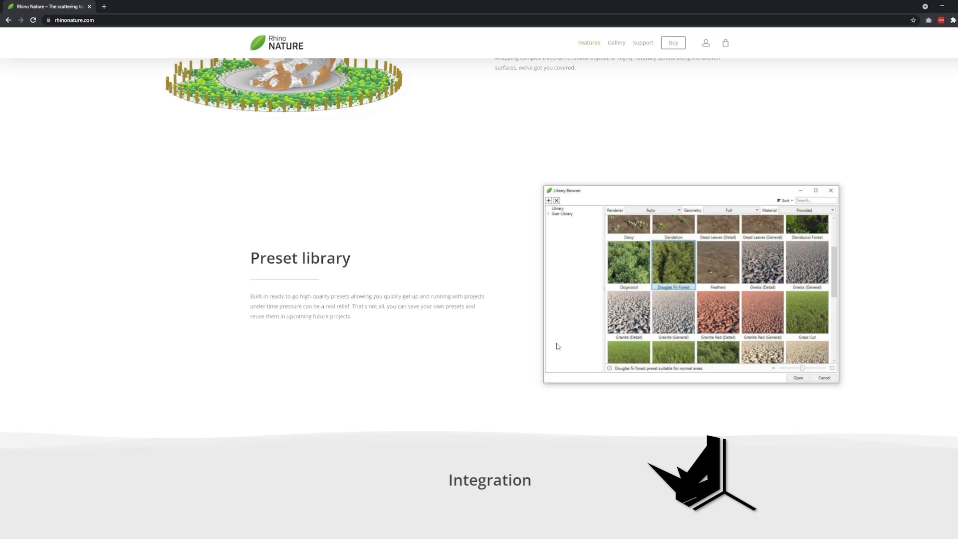
{"action": "scroll", "coordinate": [557, 346], "scroll_direction": "down", "scroll_amount": 1}
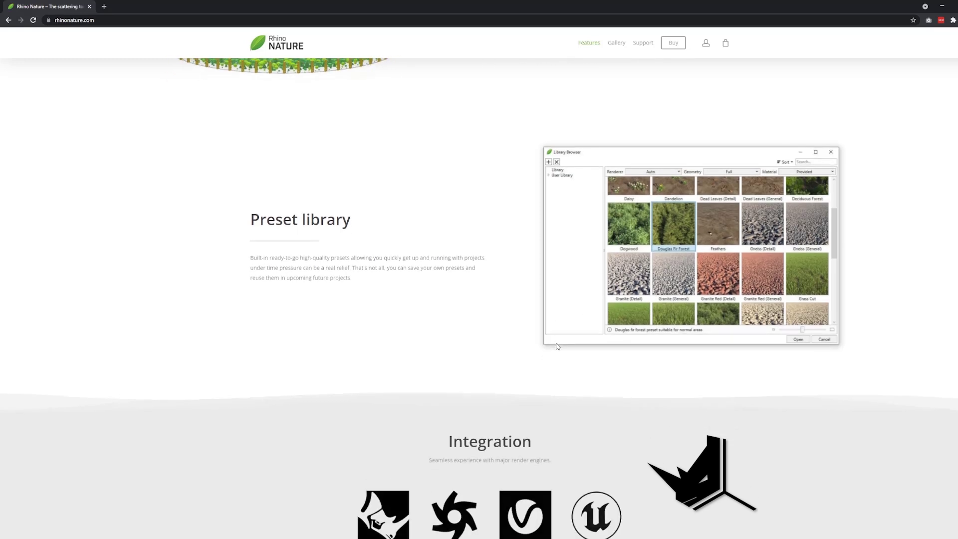
Step: Check which render engines are shown in the Integration section of the Rhino Nature home page
{"action": "scroll", "coordinate": [558, 346], "scroll_direction": "down", "scroll_amount": 1}
{"action": "scroll", "coordinate": [558, 346], "scroll_direction": "down", "scroll_amount": 3}
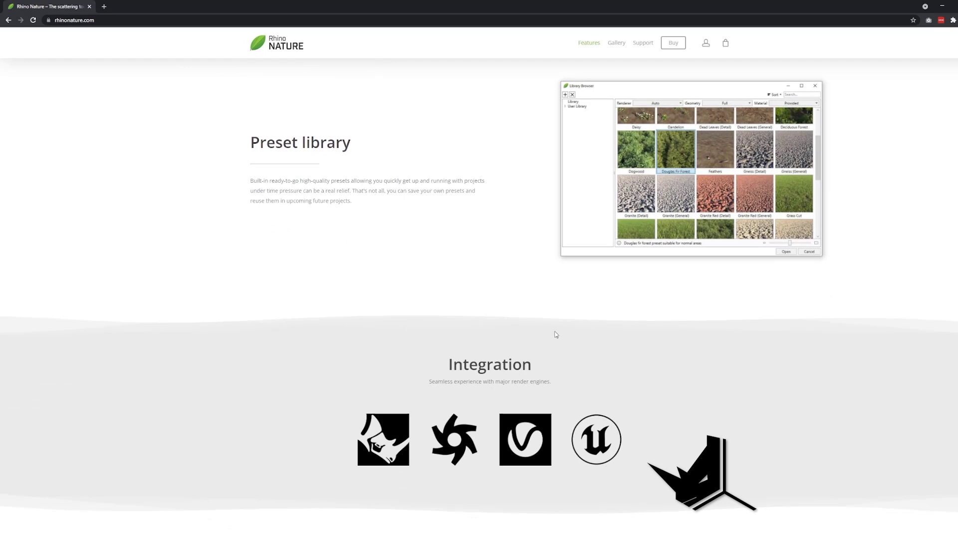
{"action": "scroll", "coordinate": [557, 324], "scroll_direction": "down", "scroll_amount": 1}
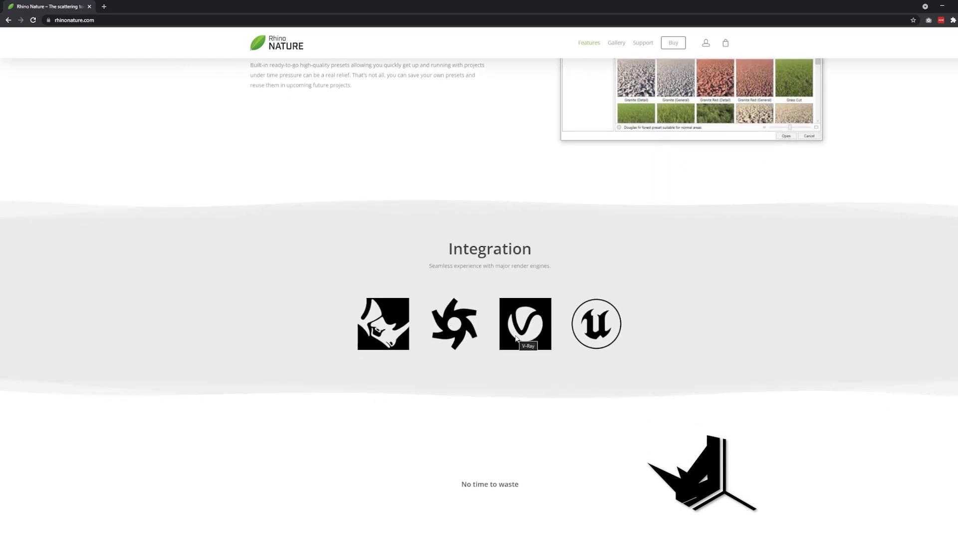
{"action": "scroll", "coordinate": [618, 353], "scroll_direction": "down", "scroll_amount": 3}
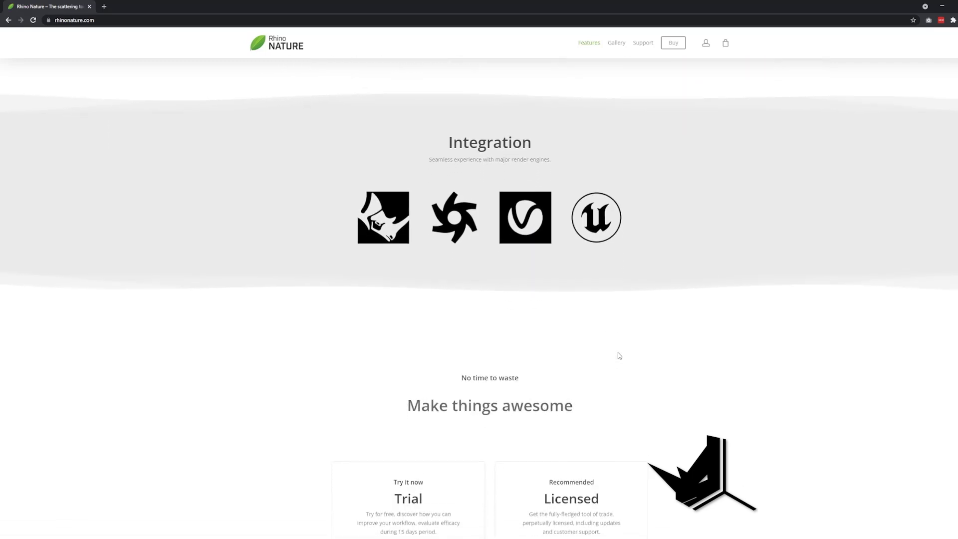
{"action": "scroll", "coordinate": [619, 356], "scroll_direction": "down", "scroll_amount": 4}
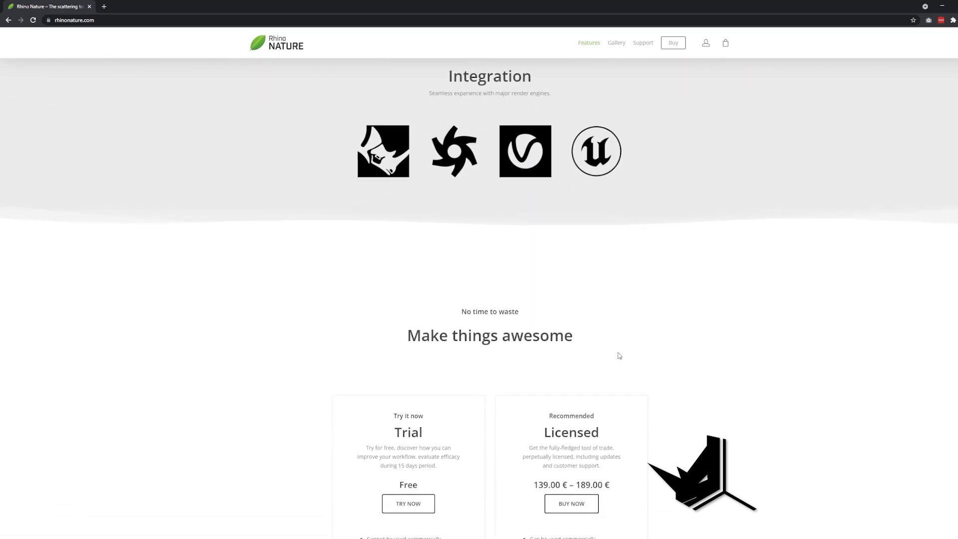
Step: Compare the Trial and Licensed offers and view the Gallery section on the Rhino Nature home page
{"action": "scroll", "coordinate": [652, 354], "scroll_direction": "down", "scroll_amount": 2}
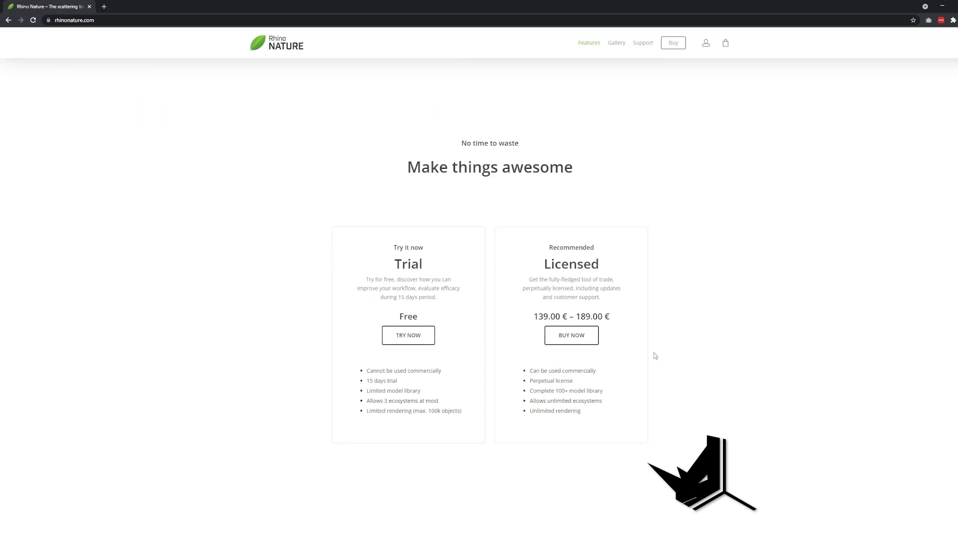
{"action": "scroll", "coordinate": [388, 343], "scroll_direction": "down", "scroll_amount": 5}
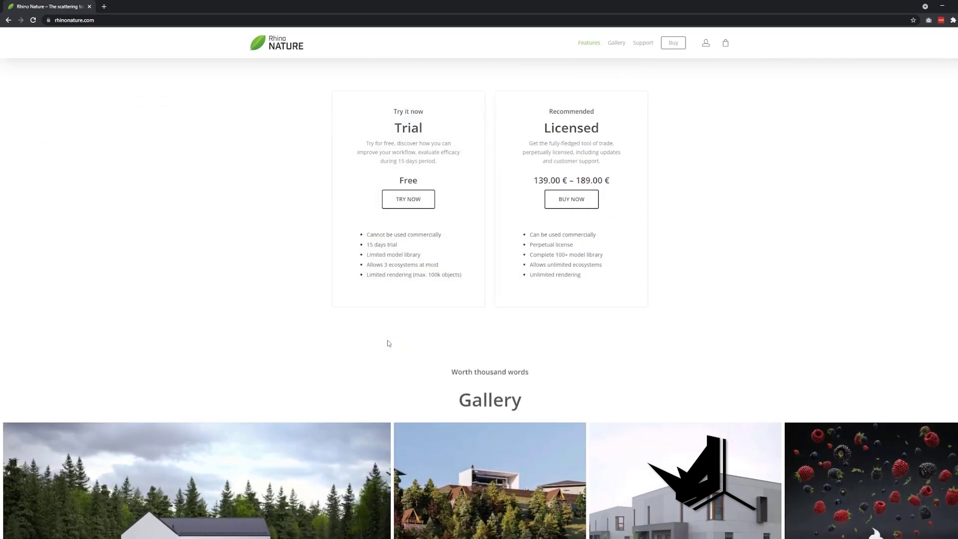
{"action": "scroll", "coordinate": [389, 343], "scroll_direction": "down", "scroll_amount": 4}
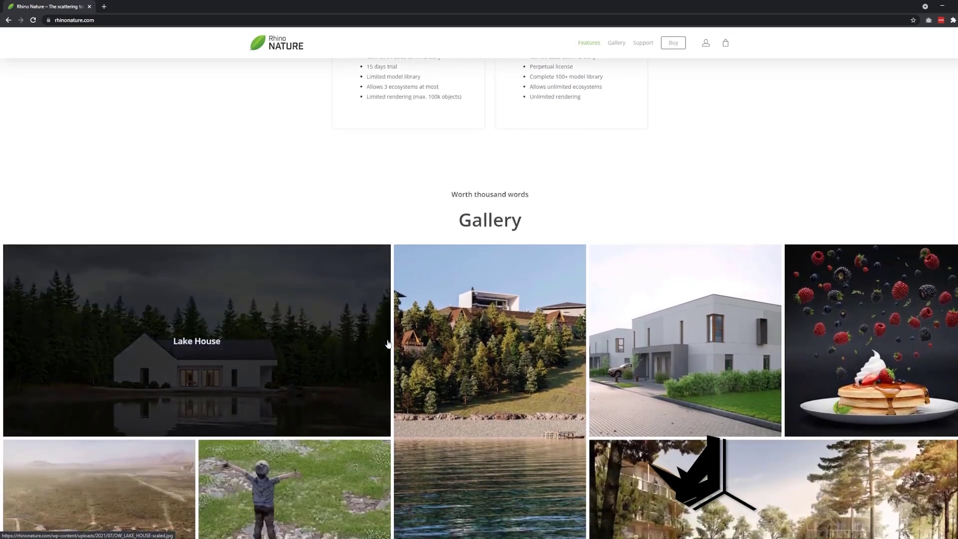
Step: Browse the rest of the Gallery images on the Rhino Nature home page
{"action": "scroll", "coordinate": [442, 129], "scroll_direction": "down", "scroll_amount": 4}
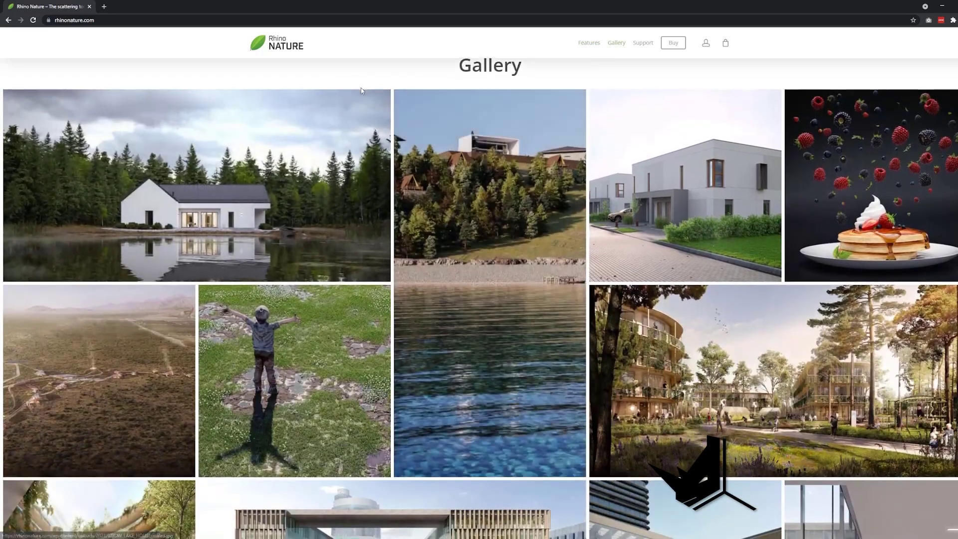
{"action": "scroll", "coordinate": [511, 136], "scroll_direction": "down", "scroll_amount": 2}
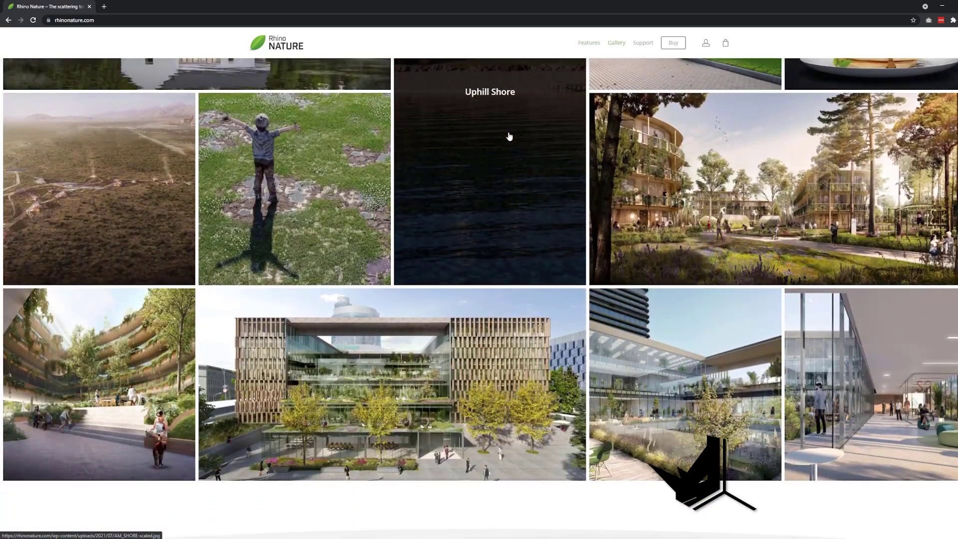
{"action": "scroll", "coordinate": [509, 136], "scroll_direction": "down", "scroll_amount": 3}
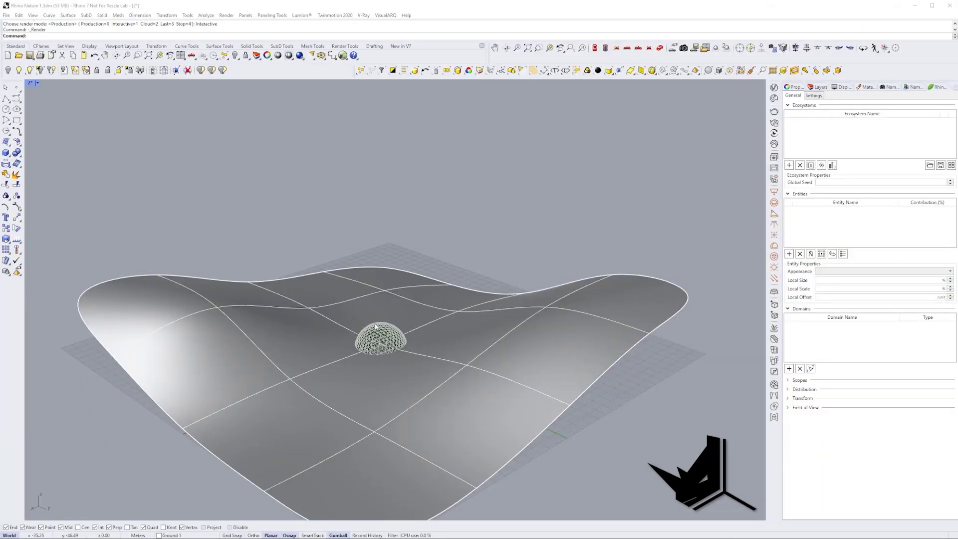
Step: Switch to Rhino and review the Rhino Nature panel by collapsing and re-expanding the Ecosystems, Entities and Domains sections
{"action": "right_click_drag", "start_coordinate": [376, 327], "coordinate": [393, 341]}
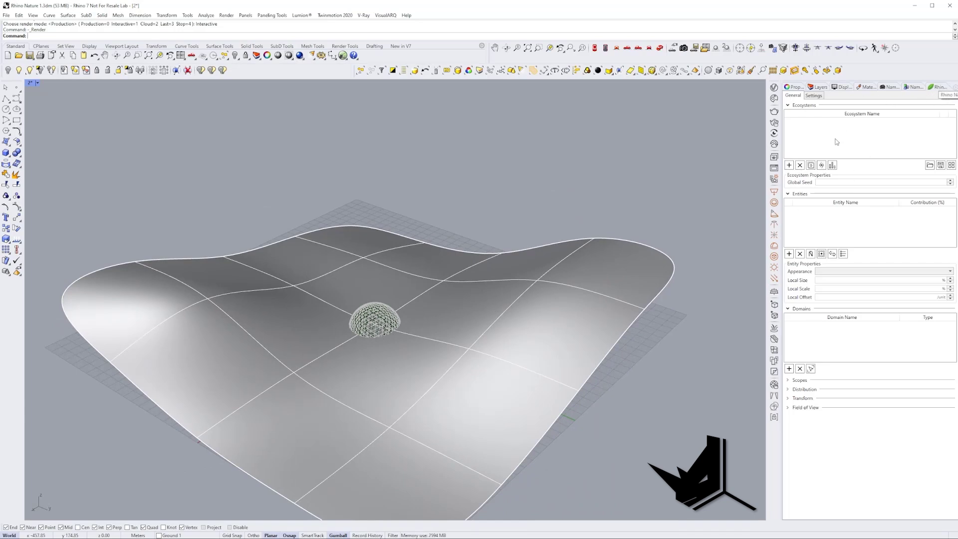
{"action": "left_click", "coordinate": [789, 106]}
{"action": "left_click", "coordinate": [788, 115]}
{"action": "left_click", "coordinate": [789, 123]}
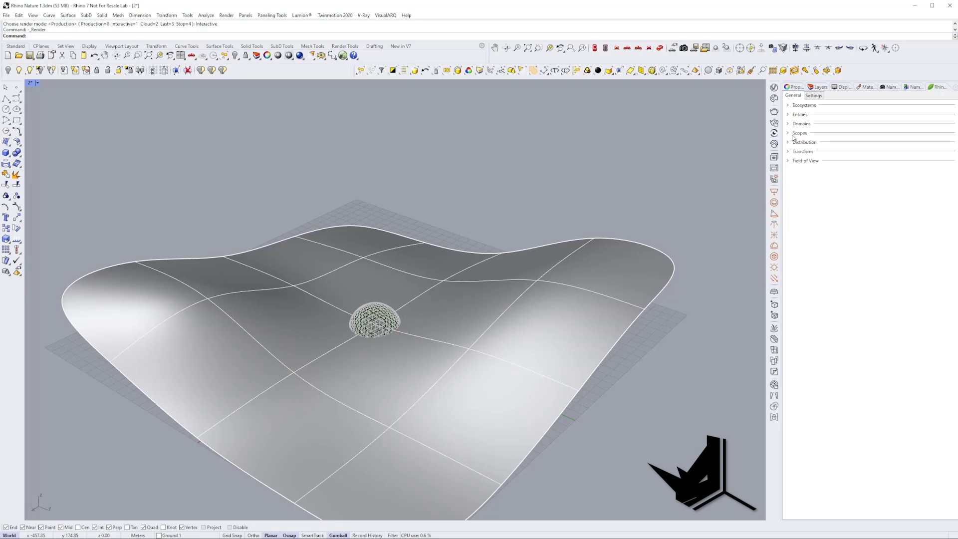
{"action": "left_click", "coordinate": [788, 106]}
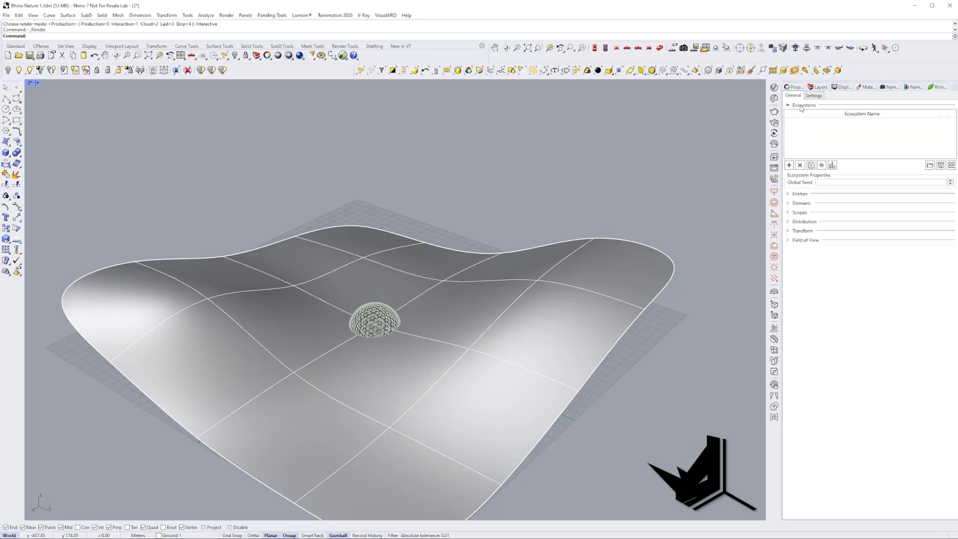
{"action": "left_click", "coordinate": [789, 194]}
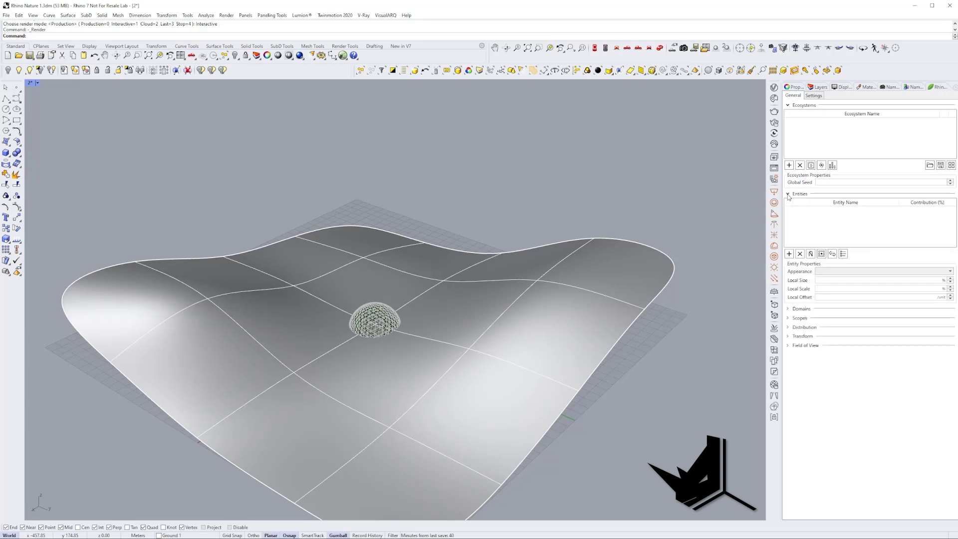
{"action": "left_click", "coordinate": [787, 309]}
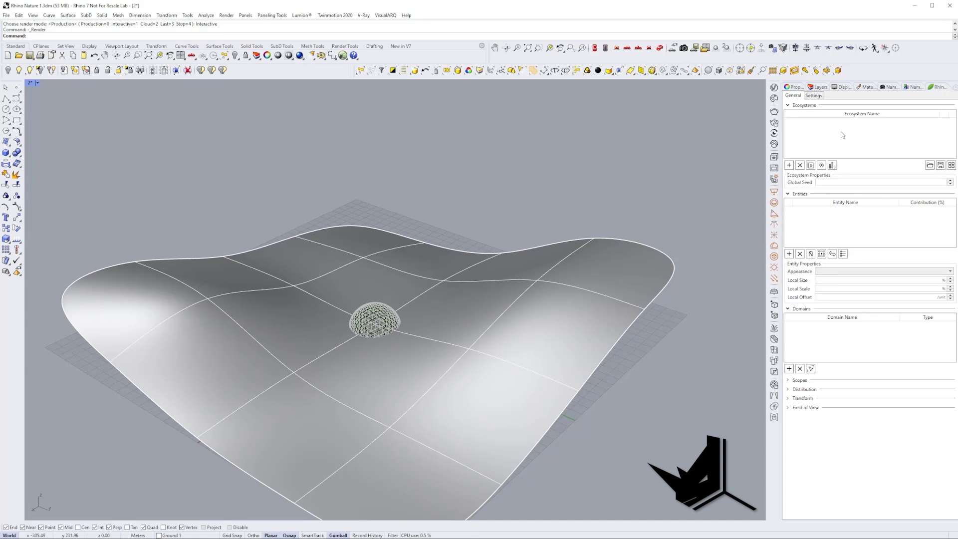
Step: Browse the Rhino Nature preset library and load the Douglas Fir Forest preset with V-Ray as the renderer
{"action": "left_click", "coordinate": [951, 166]}
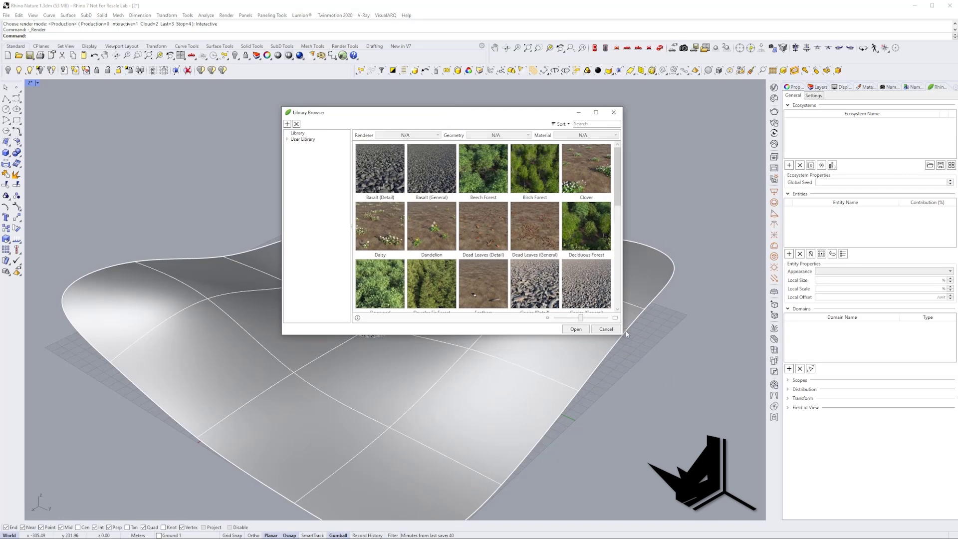
{"action": "left_click_drag", "start_coordinate": [622, 338], "coordinate": [728, 451]}
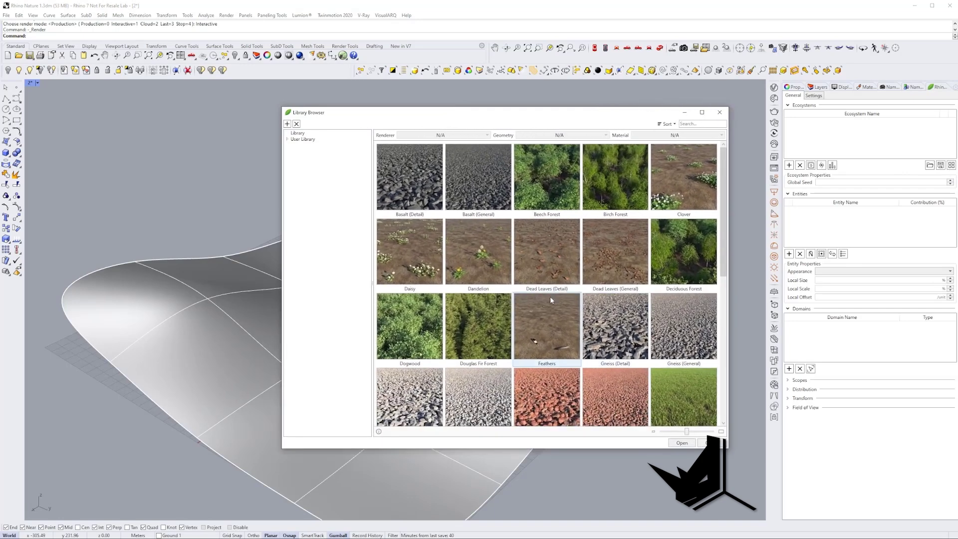
{"action": "scroll", "coordinate": [549, 295], "scroll_direction": "down", "scroll_amount": 5}
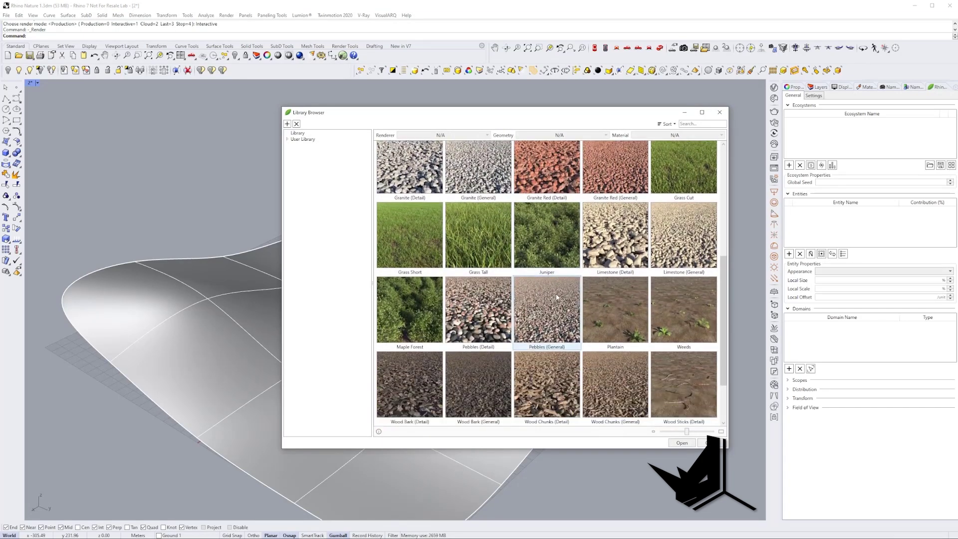
{"action": "scroll", "coordinate": [557, 297], "scroll_direction": "down", "scroll_amount": 2}
{"action": "scroll", "coordinate": [555, 284], "scroll_direction": "up", "scroll_amount": 5}
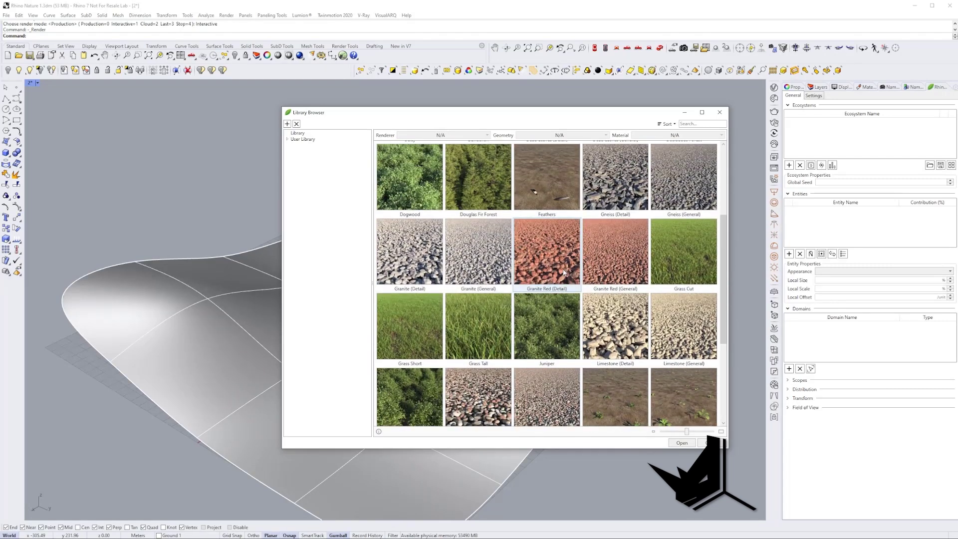
{"action": "scroll", "coordinate": [564, 272], "scroll_direction": "up", "scroll_amount": 3}
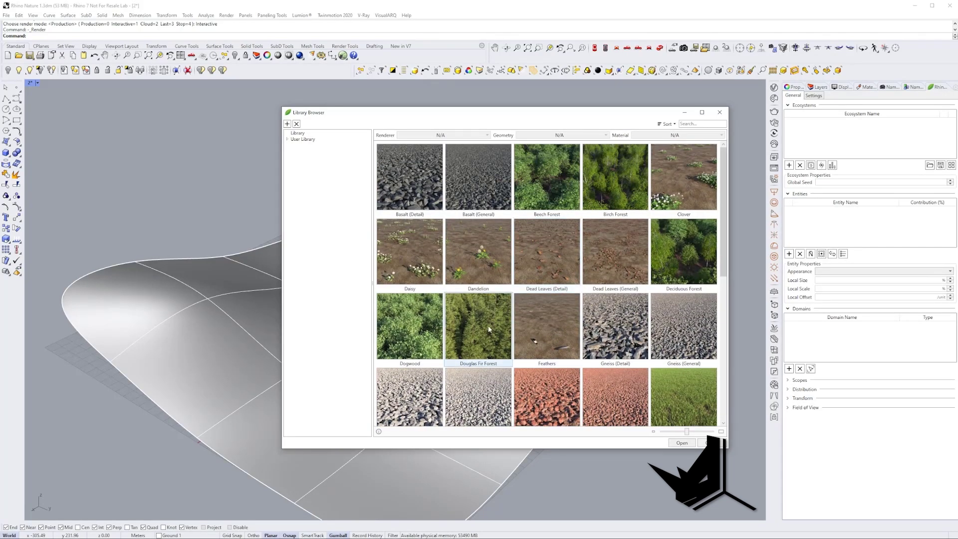
{"action": "left_click", "coordinate": [484, 326]}
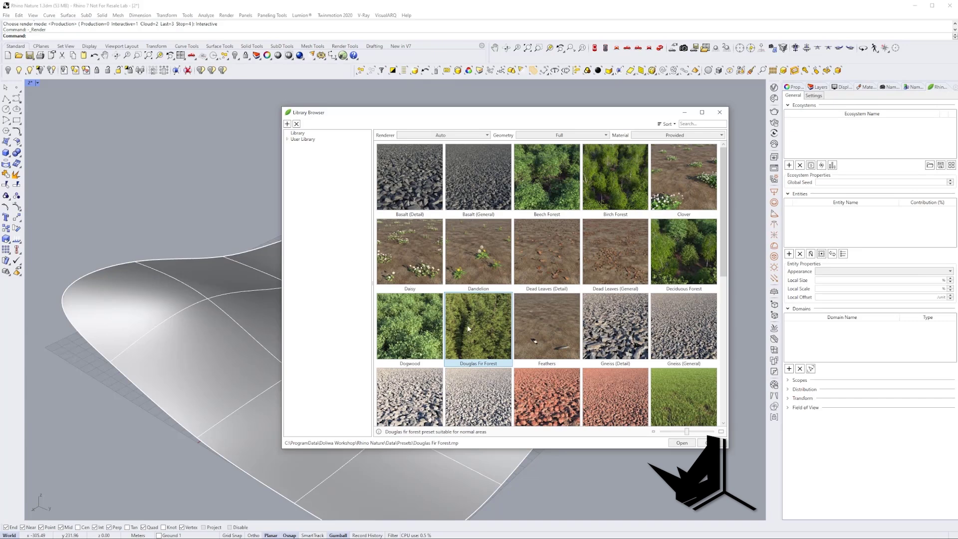
{"action": "left_click", "coordinate": [478, 135]}
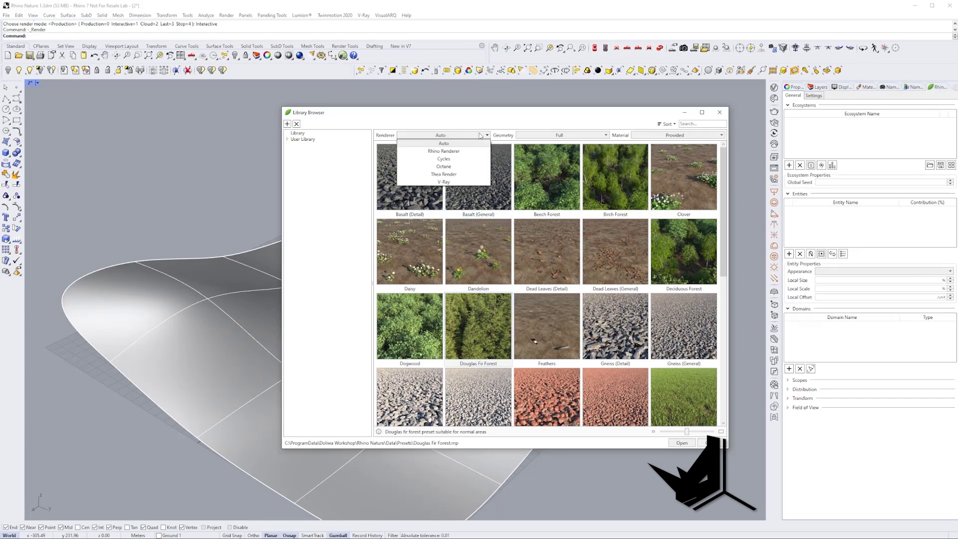
{"action": "left_click", "coordinate": [452, 182]}
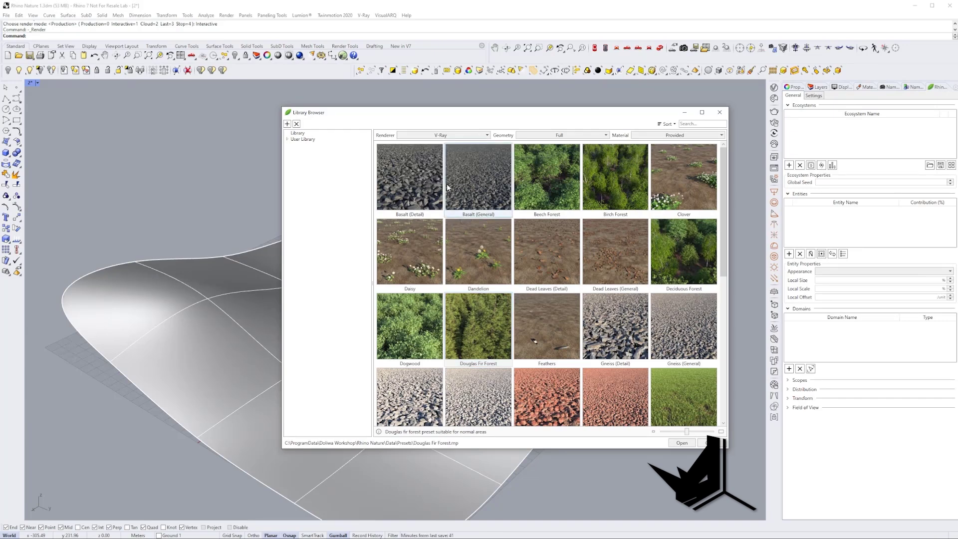
{"action": "left_click", "coordinate": [682, 443]}
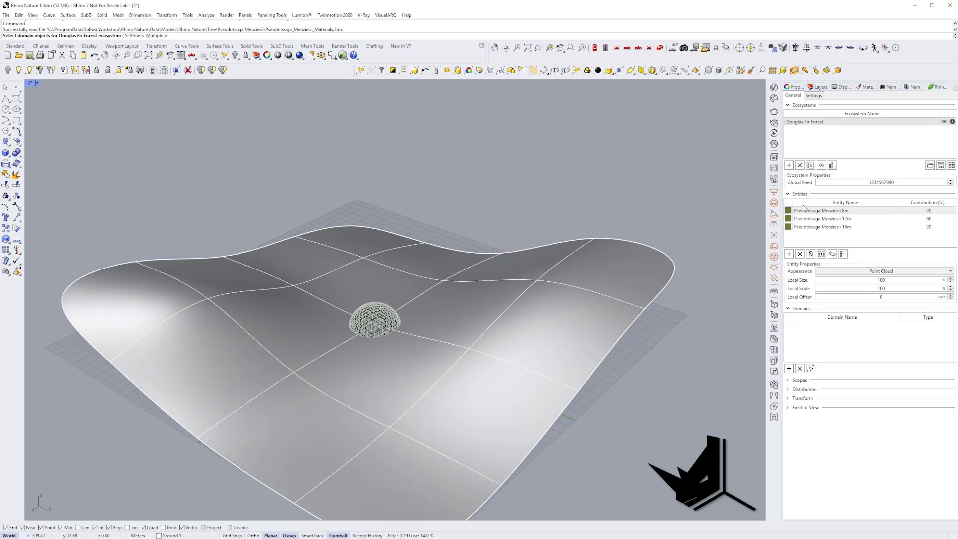
Step: Check the three Pseudotsuga Menziesii entities and assign the wavy terrain surface as the domain object of the Douglas Fir Forest ecosystem
{"action": "left_click", "coordinate": [819, 220]}
{"action": "left_click", "coordinate": [818, 227]}
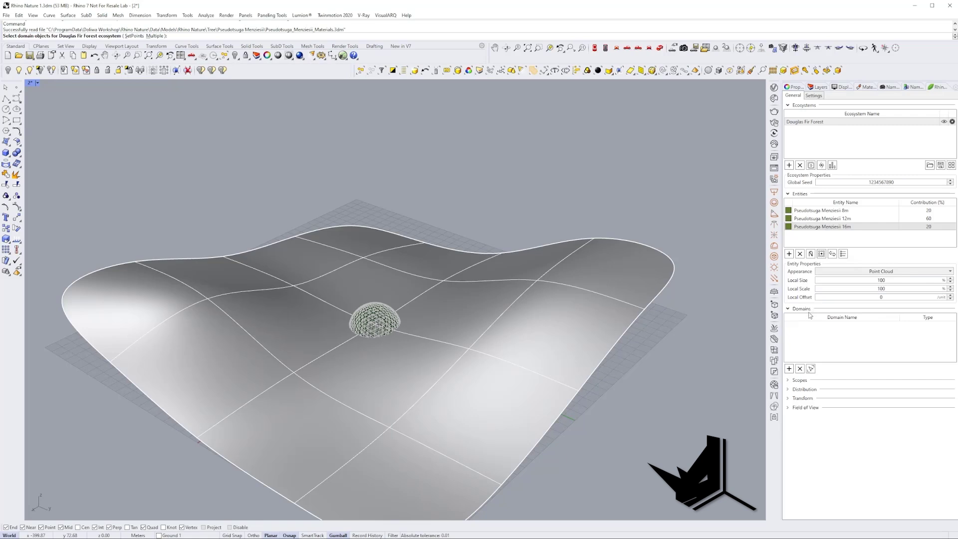
{"action": "left_click", "coordinate": [474, 296]}
{"action": "right_click_drag", "start_coordinate": [473, 297], "coordinate": [430, 291]}
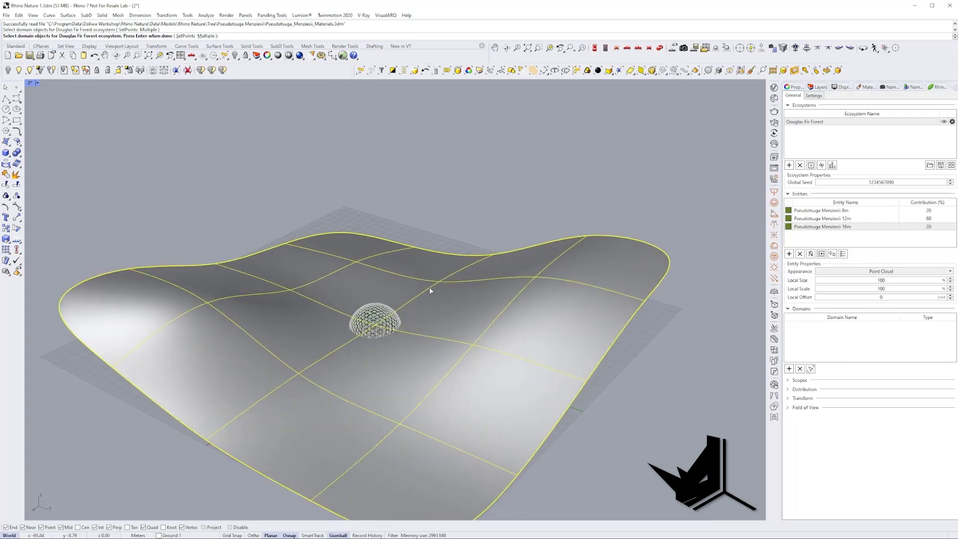
{"action": "key", "text": "Return"}
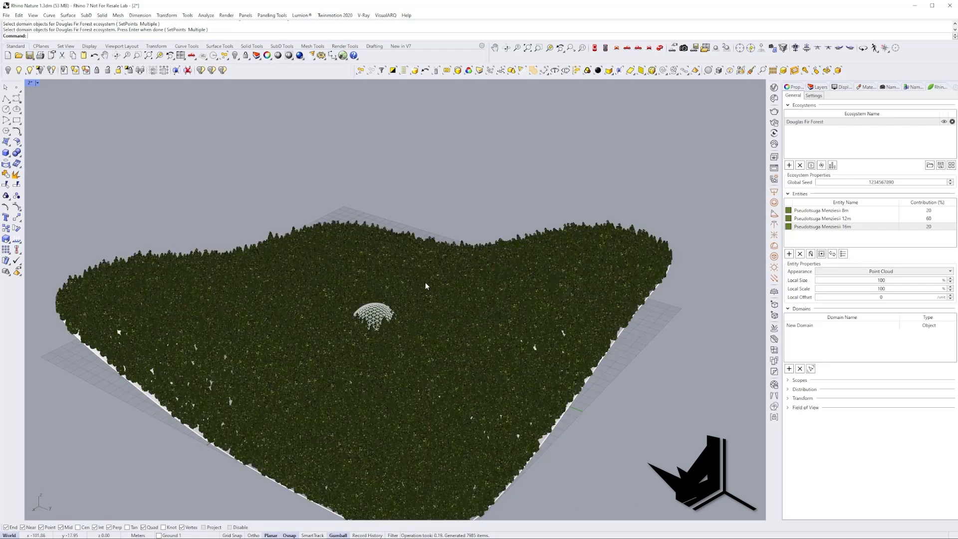
Step: Run a V-Ray render of the forest around the dome and examine it from several viewing angles
{"action": "right_click_drag", "start_coordinate": [417, 318], "coordinate": [392, 279]}
{"action": "right_click_drag", "start_coordinate": [716, 410], "coordinate": [740, 399]}
{"action": "right_click_drag", "start_coordinate": [419, 275], "coordinate": [424, 282]}
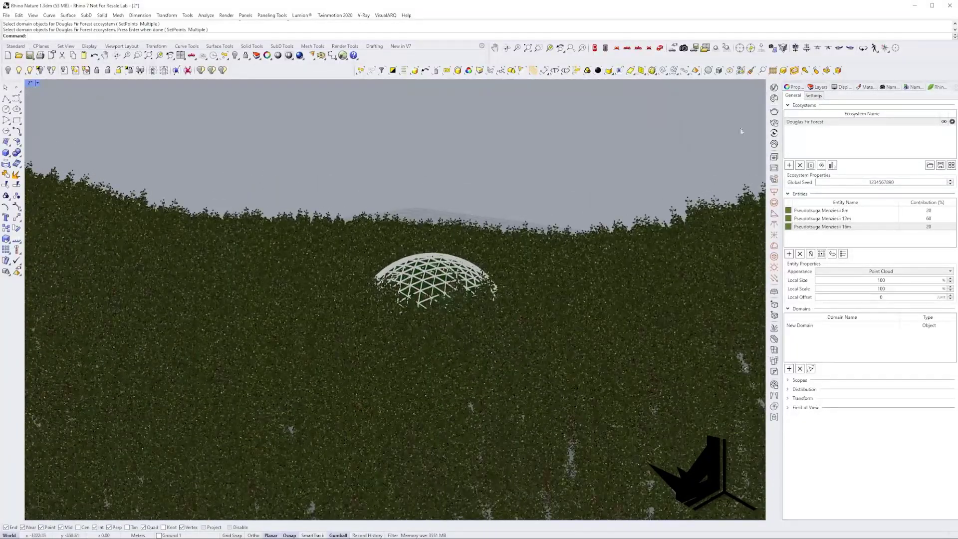
{"action": "left_click", "coordinate": [774, 87]}
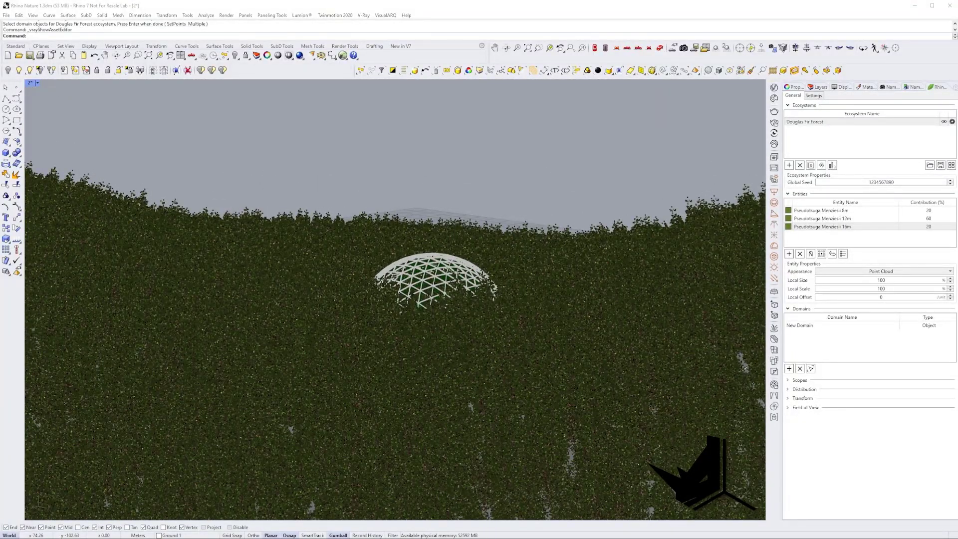
{"action": "left_click", "coordinate": [257, 56]}
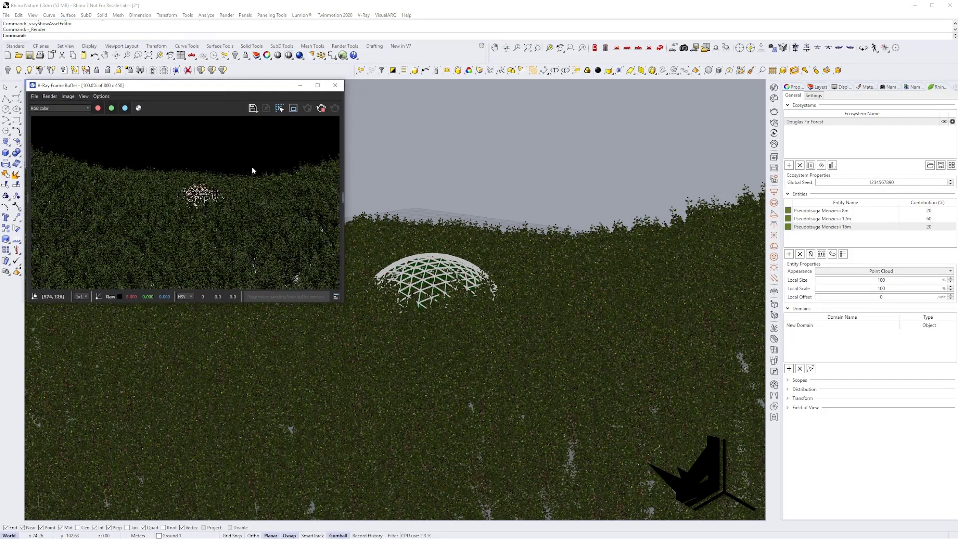
{"action": "right_click_drag", "start_coordinate": [394, 262], "coordinate": [483, 293]}
{"action": "scroll", "coordinate": [354, 392], "scroll_direction": "down", "scroll_amount": 8}
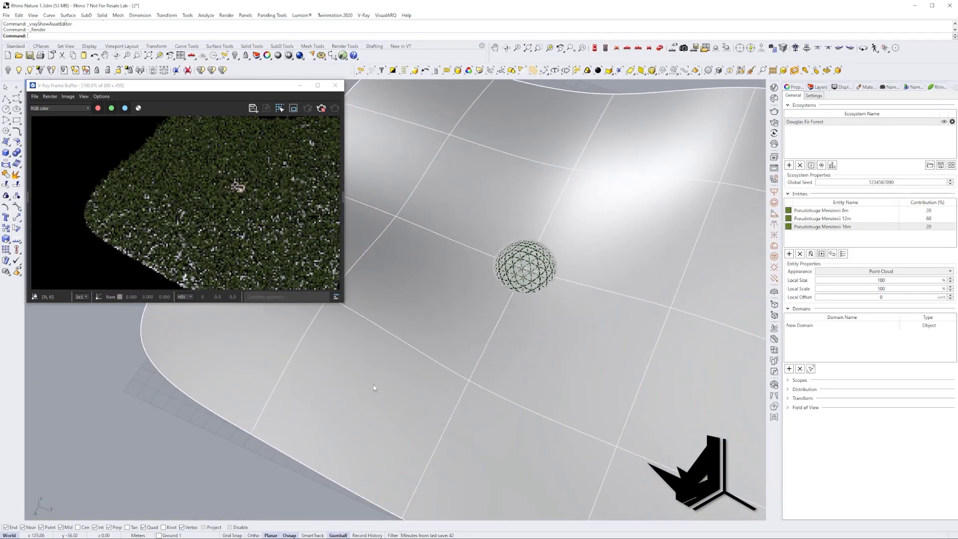
{"action": "scroll", "coordinate": [358, 393], "scroll_direction": "up", "scroll_amount": 3}
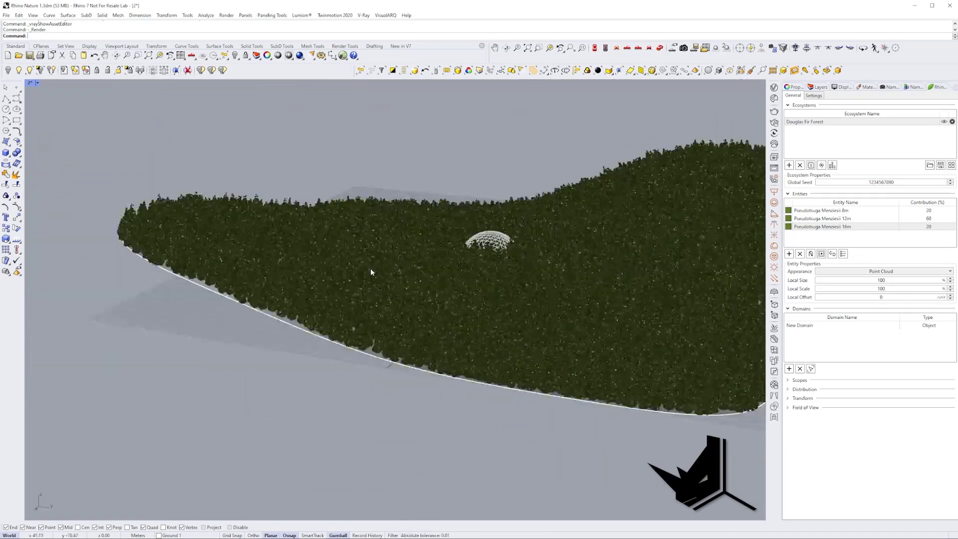
Step: Raise the outer corner of the SubD terrain by selecting its edges and vertices and moving them upward
{"action": "right_click_drag", "start_coordinate": [370, 272], "coordinate": [192, 246]}
{"action": "left_click", "coordinate": [256, 330]}
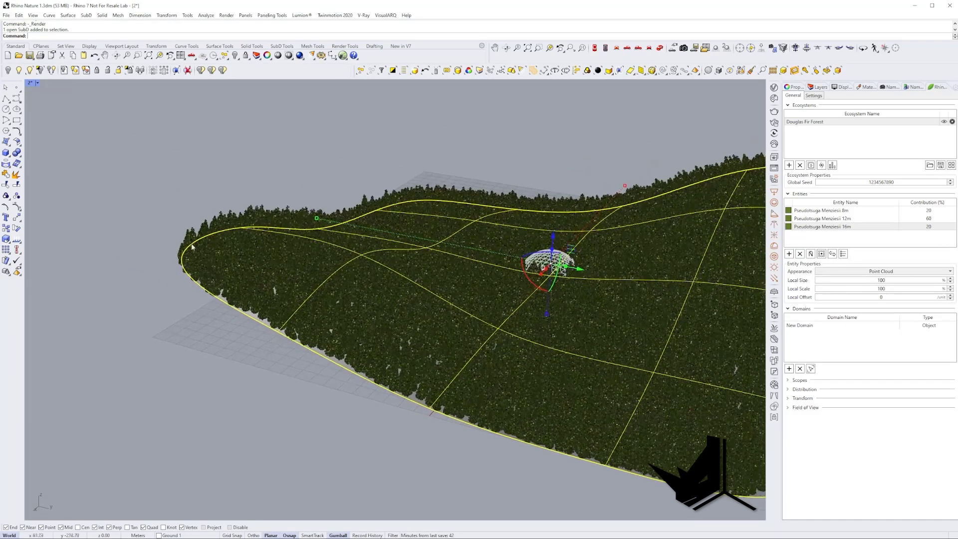
{"action": "key", "text": "Escape"}
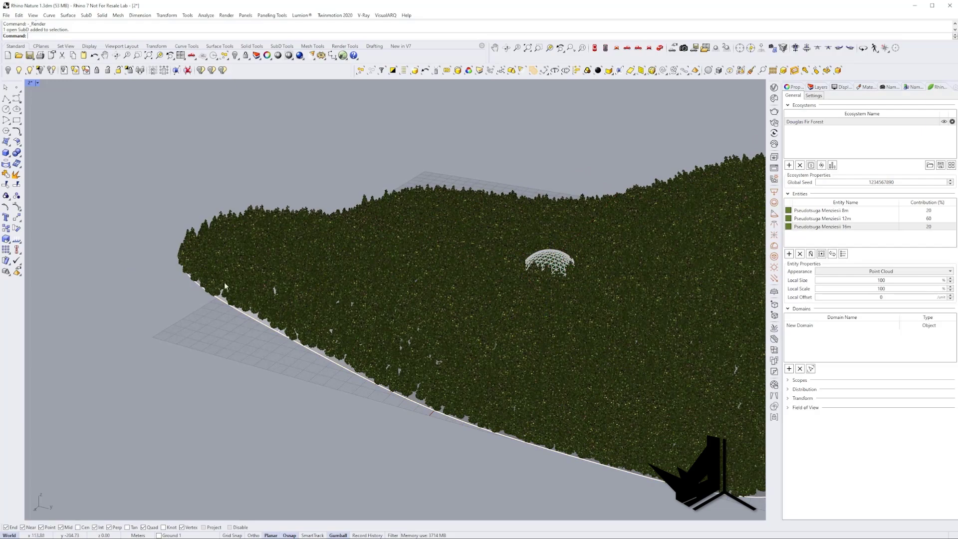
{"action": "left_click_drag", "start_coordinate": [131, 191], "coordinate": [351, 379]}
{"action": "right_click_drag", "start_coordinate": [283, 346], "coordinate": [274, 333]}
{"action": "left_click_drag", "start_coordinate": [259, 239], "coordinate": [275, 144]}
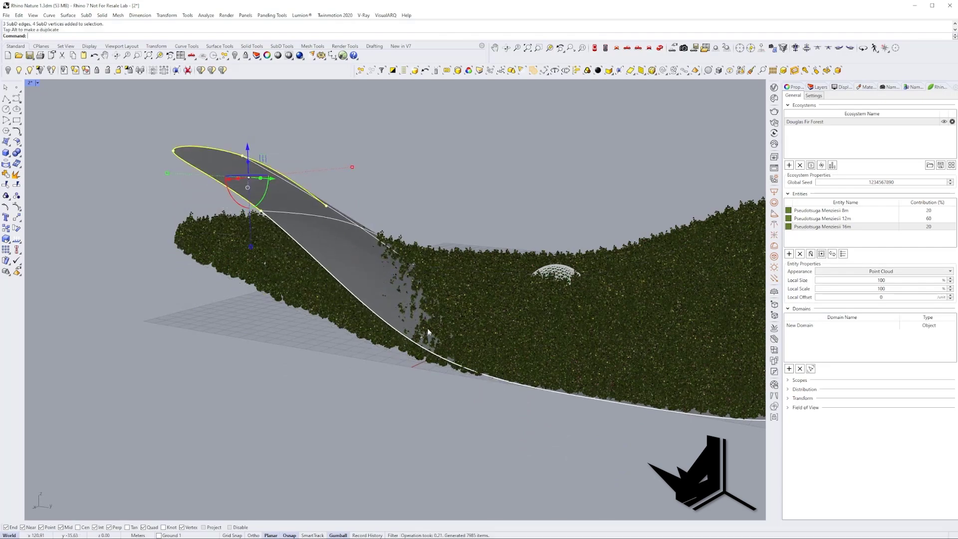
Step: Deselect the raised terrain corner and examine how the trees are oriented on its slope from several angles
{"action": "right_click_drag", "start_coordinate": [422, 307], "coordinate": [399, 256]}
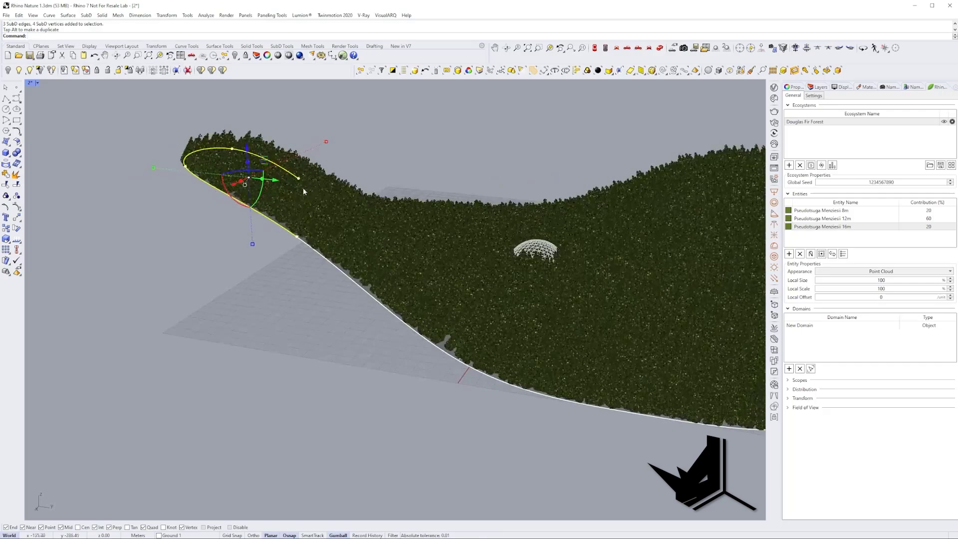
{"action": "scroll", "coordinate": [303, 188], "scroll_direction": "up", "scroll_amount": 4}
{"action": "right_click_drag", "start_coordinate": [309, 203], "coordinate": [305, 275], "text": "shift"}
{"action": "left_click", "coordinate": [346, 208]}
{"action": "right_click_drag", "start_coordinate": [332, 306], "coordinate": [354, 319]}
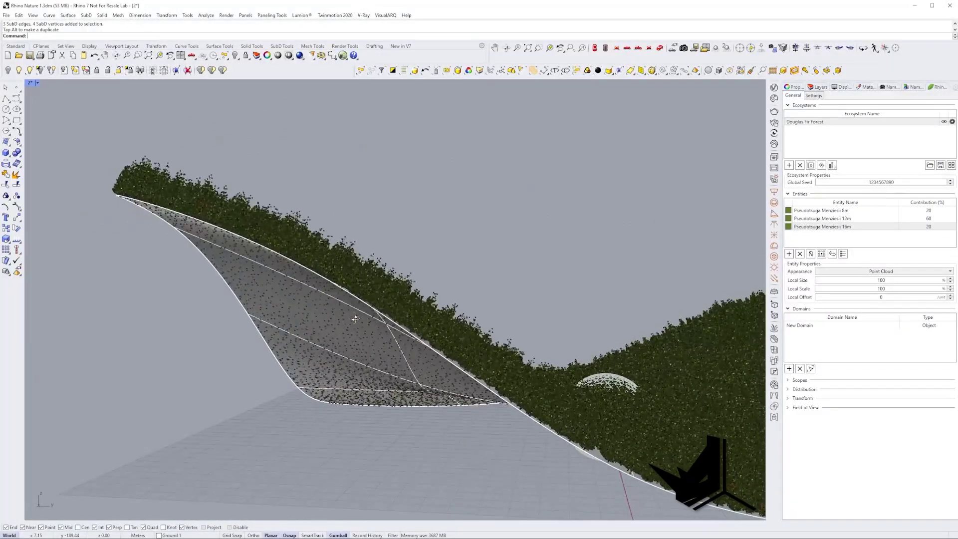
{"action": "scroll", "coordinate": [272, 238], "scroll_direction": "up", "scroll_amount": 4}
{"action": "right_click_drag", "start_coordinate": [272, 238], "coordinate": [284, 362]}
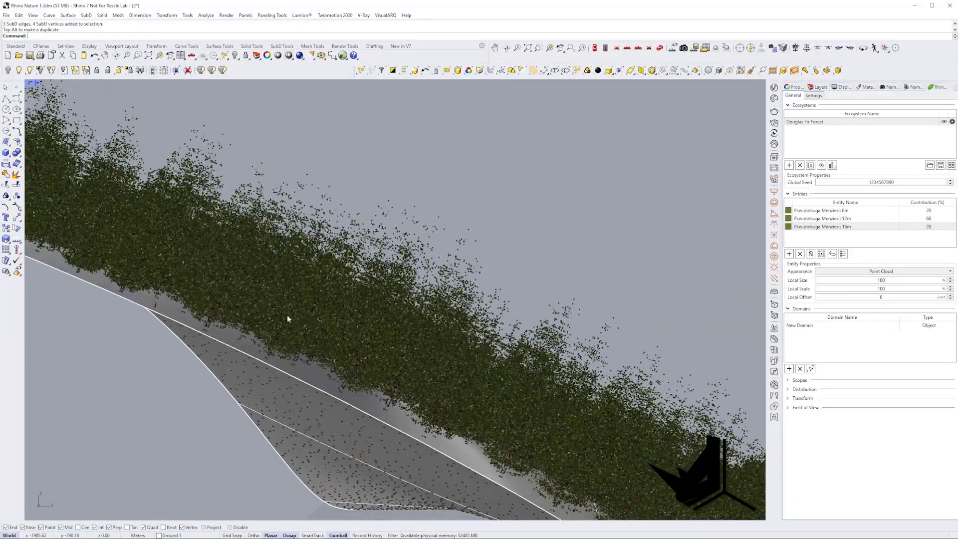
{"action": "right_click_drag", "start_coordinate": [308, 322], "coordinate": [240, 340]}
{"action": "scroll", "coordinate": [241, 340], "scroll_direction": "up", "scroll_amount": 2}
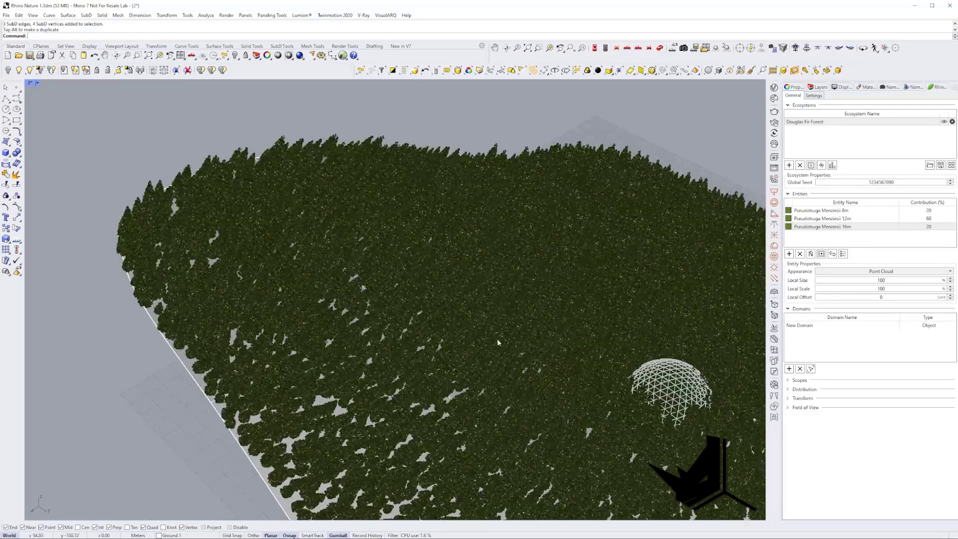
Step: Shift the tree orientation in the Distribution settings to about two thirds of the way from Normal to Up
{"action": "left_click", "coordinate": [796, 389]}
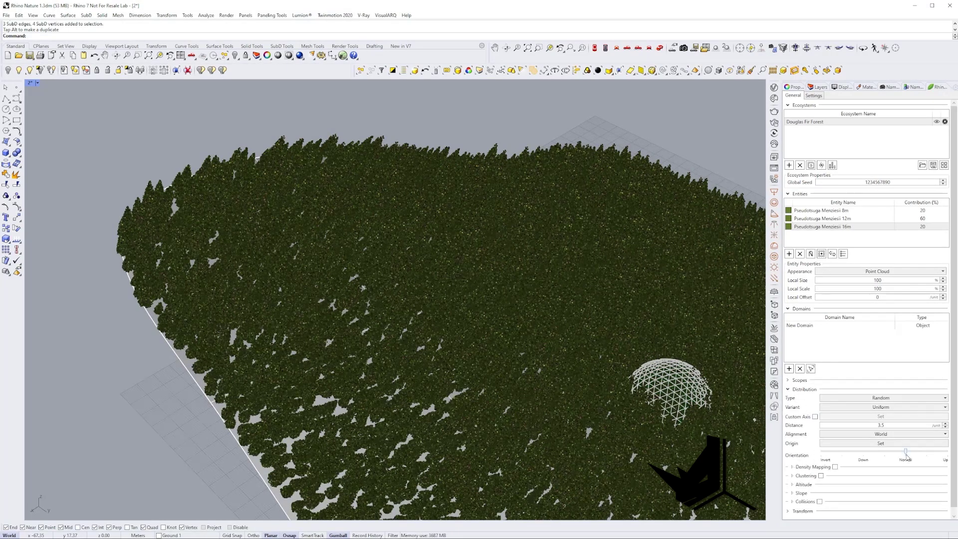
{"action": "right_click_drag", "start_coordinate": [499, 349], "coordinate": [339, 275]}
{"action": "right_click_drag", "start_coordinate": [393, 258], "coordinate": [364, 269]}
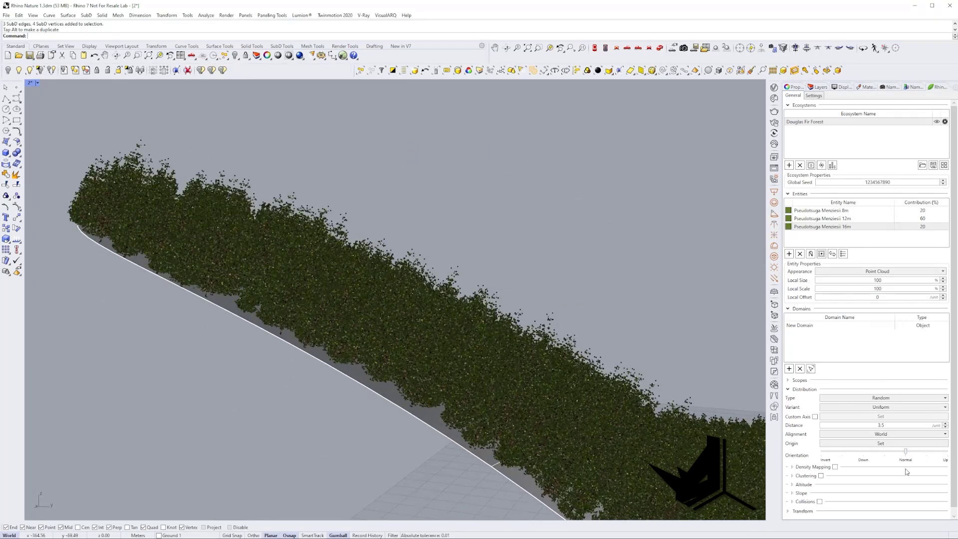
{"action": "left_click_drag", "start_coordinate": [929, 451], "coordinate": [932, 452]}
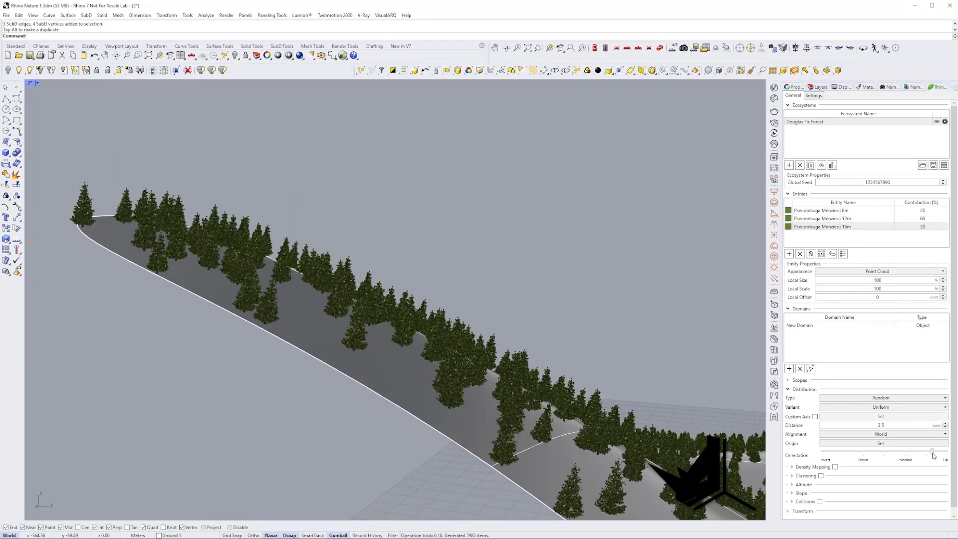
Step: Set the appearance of the 16m, 12m and 8m Pseudotsuga Menziesii entities to Bounding Box
{"action": "mouse_move", "coordinate": [214, 263]}
{"action": "right_mouse_down"}
{"action": "mouse_move", "coordinate": [252, 280]}
{"action": "mouse_move", "coordinate": [316, 242]}
{"action": "mouse_move", "coordinate": [349, 259]}
{"action": "mouse_move", "coordinate": [341, 296]}
{"action": "right_mouse_up"}
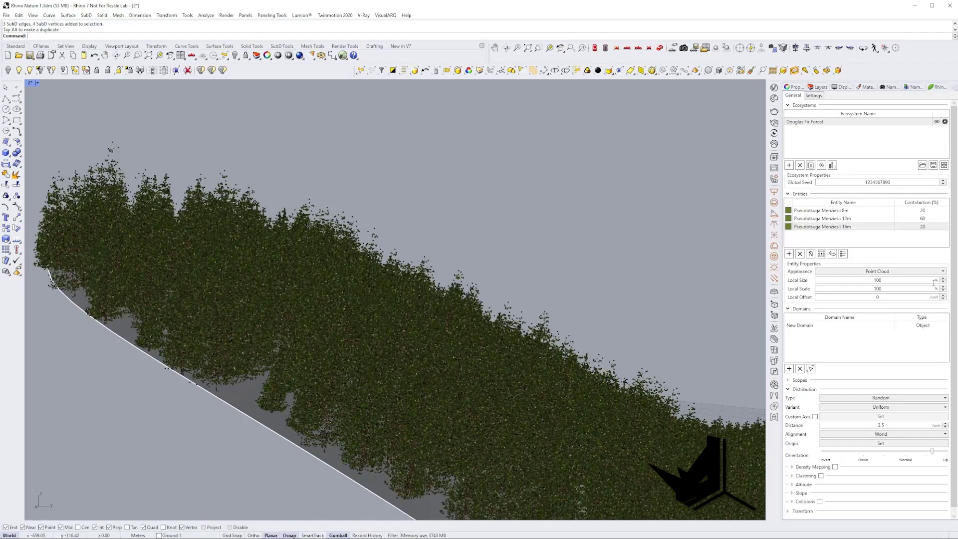
{"action": "left_click", "coordinate": [860, 272]}
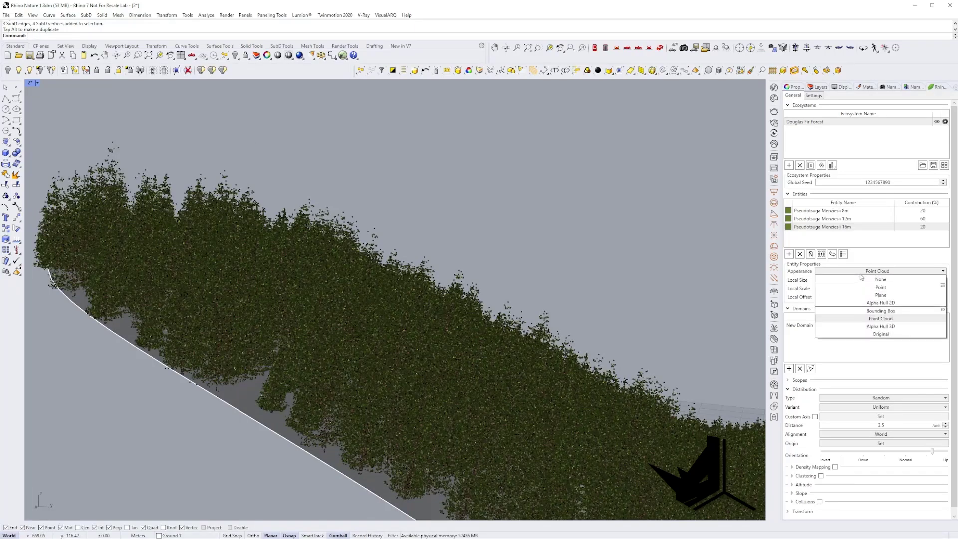
{"action": "left_click", "coordinate": [886, 312]}
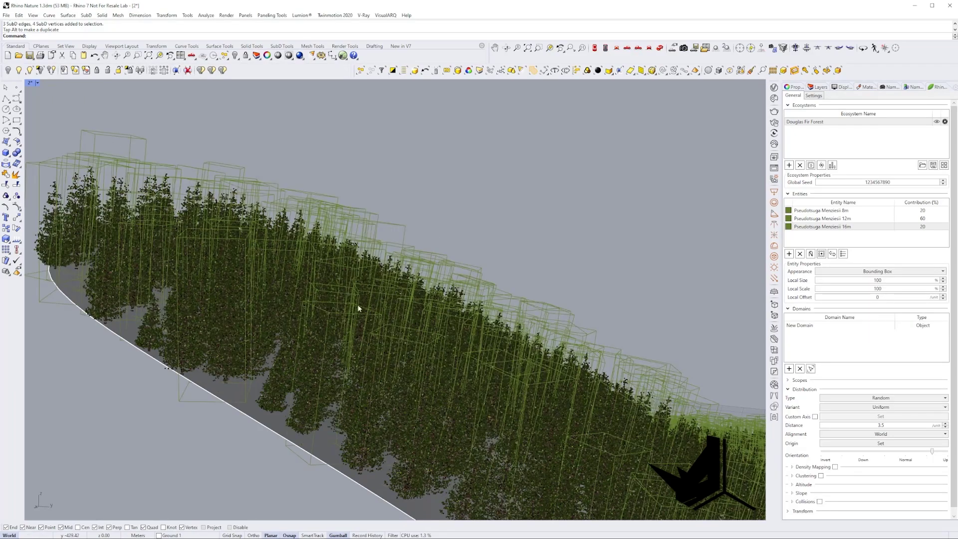
{"action": "right_click_drag", "start_coordinate": [358, 309], "coordinate": [404, 315]}
{"action": "left_click", "coordinate": [838, 219]}
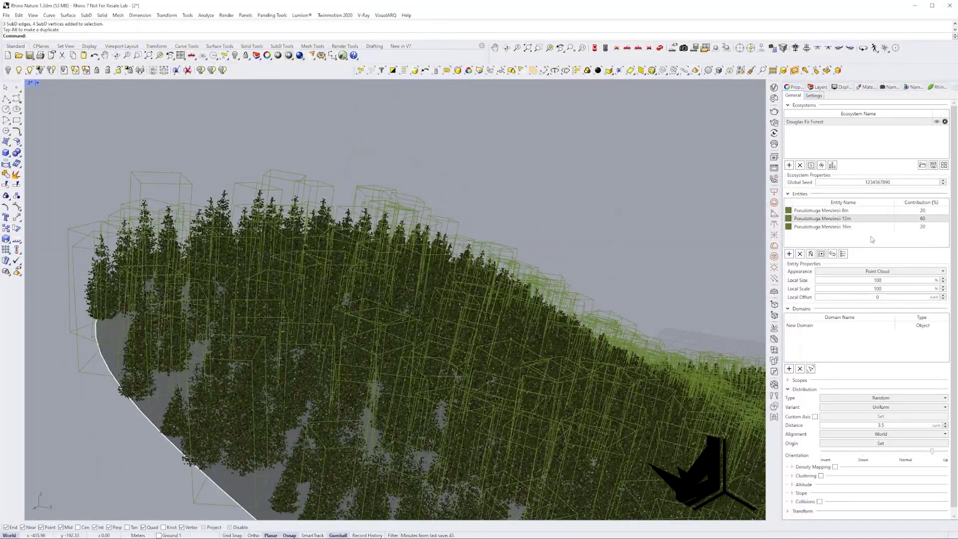
{"action": "left_click", "coordinate": [936, 273]}
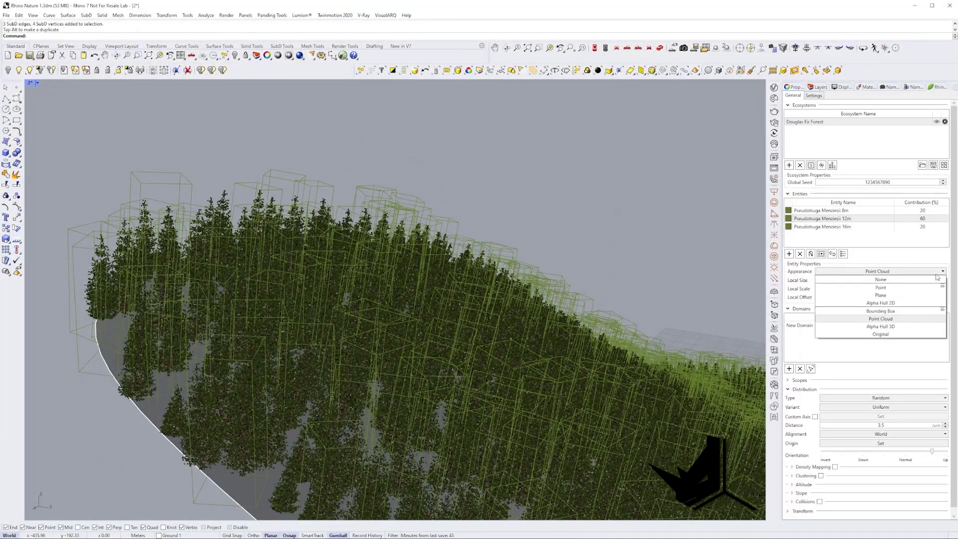
{"action": "left_click", "coordinate": [891, 313]}
{"action": "left_click", "coordinate": [834, 213]}
{"action": "left_click", "coordinate": [874, 274]}
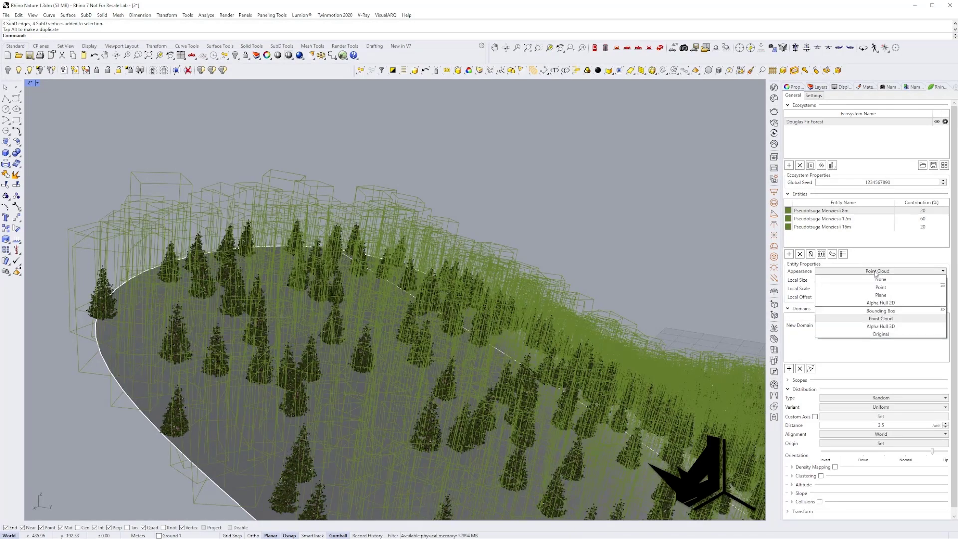
{"action": "left_click", "coordinate": [874, 315]}
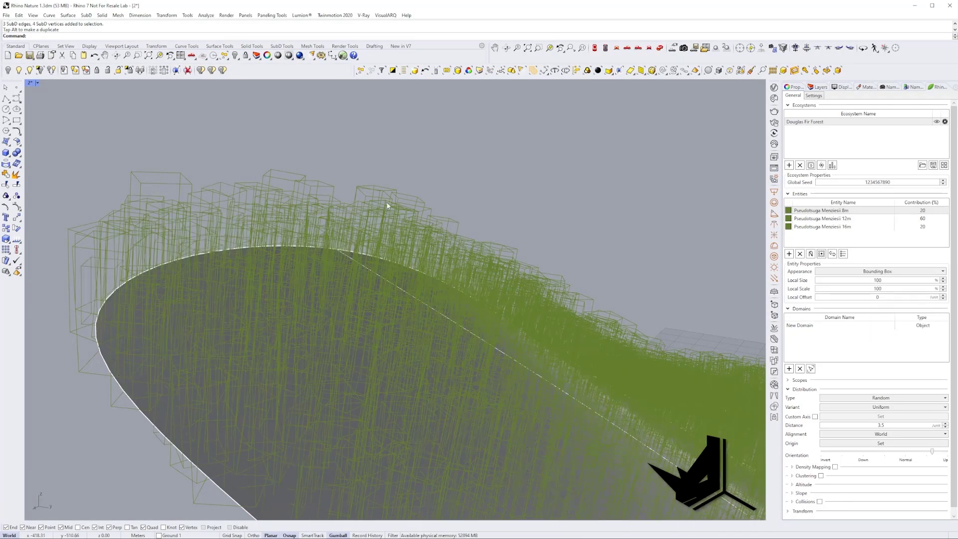
Step: Set the tree orientation fully to Up and examine the bounding boxes along the raised slope
{"action": "scroll", "coordinate": [330, 274], "scroll_direction": "down", "scroll_amount": 6}
{"action": "right_click_drag", "start_coordinate": [330, 275], "coordinate": [355, 267]}
{"action": "scroll", "coordinate": [360, 276], "scroll_direction": "up", "scroll_amount": 6}
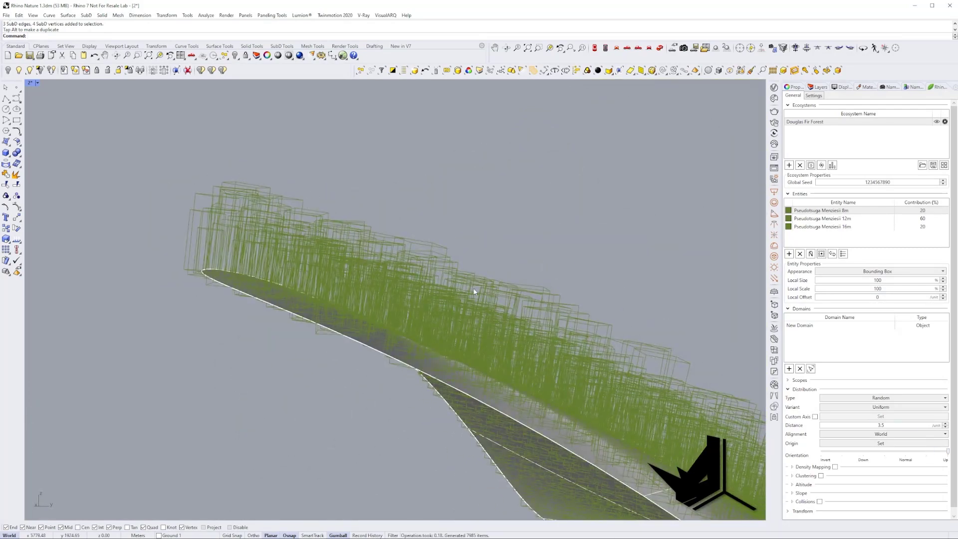
{"action": "right_click_drag", "start_coordinate": [469, 281], "coordinate": [391, 320]}
{"action": "right_click_drag", "start_coordinate": [372, 267], "coordinate": [319, 362]}
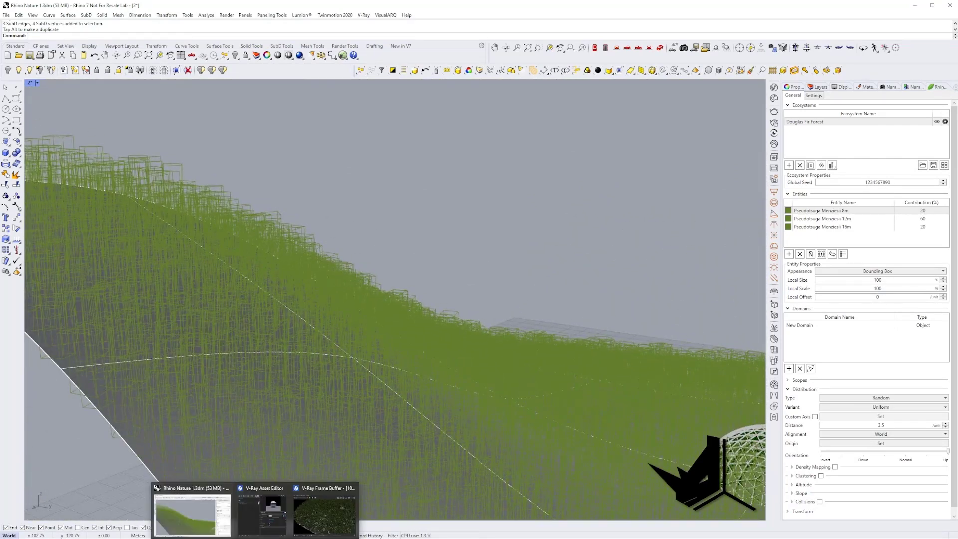
Step: Run a V-Ray production render of a close-up view of the trees on the raised slope
{"action": "left_click", "coordinate": [325, 509]}
{"action": "left_click", "coordinate": [308, 109]}
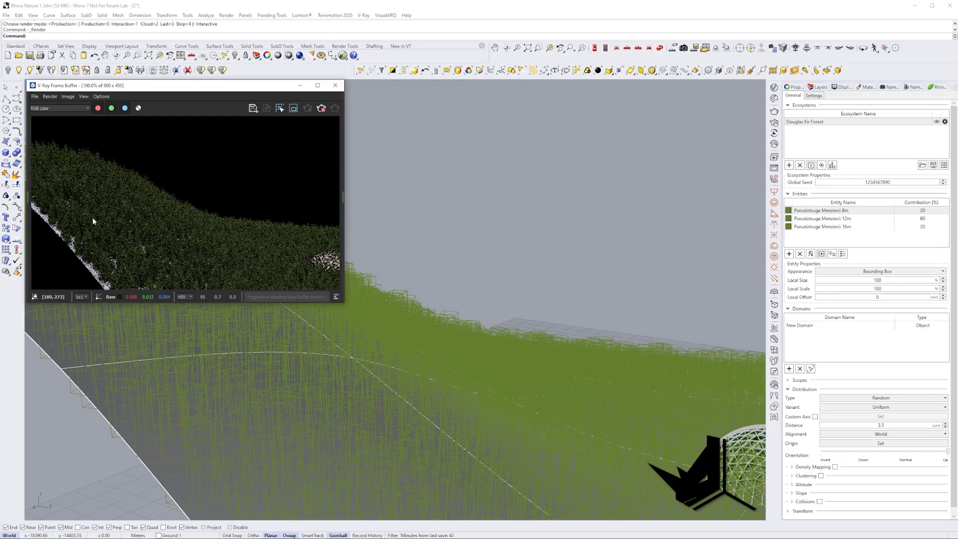
{"action": "scroll", "coordinate": [385, 367], "scroll_direction": "up", "scroll_amount": 3}
{"action": "right_click_drag", "start_coordinate": [431, 346], "coordinate": [444, 361]}
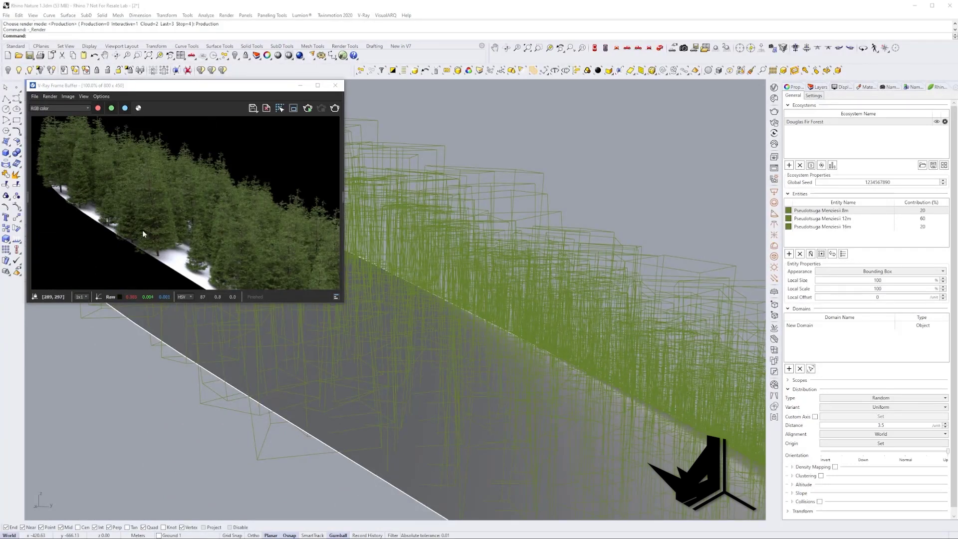
Step: Examine how the trees stand on the slope in the render at 100% and 200% zoom
{"action": "scroll", "coordinate": [142, 230], "scroll_direction": "up", "scroll_amount": 1}
{"action": "scroll", "coordinate": [205, 235], "scroll_direction": "up", "scroll_amount": 1}
{"action": "scroll", "coordinate": [212, 223], "scroll_direction": "up", "scroll_amount": 1}
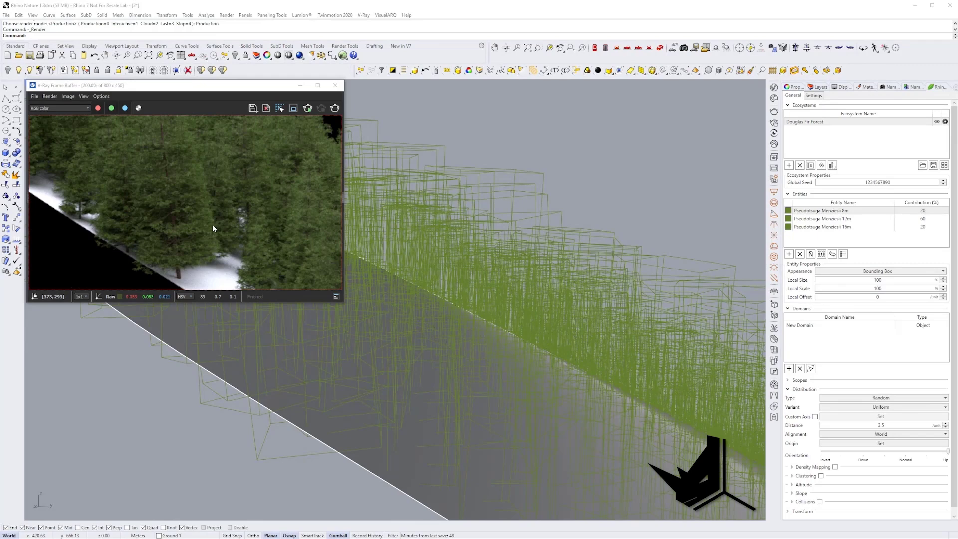
{"action": "scroll", "coordinate": [200, 227], "scroll_direction": "down", "scroll_amount": 3}
{"action": "scroll", "coordinate": [164, 207], "scroll_direction": "up", "scroll_amount": 1}
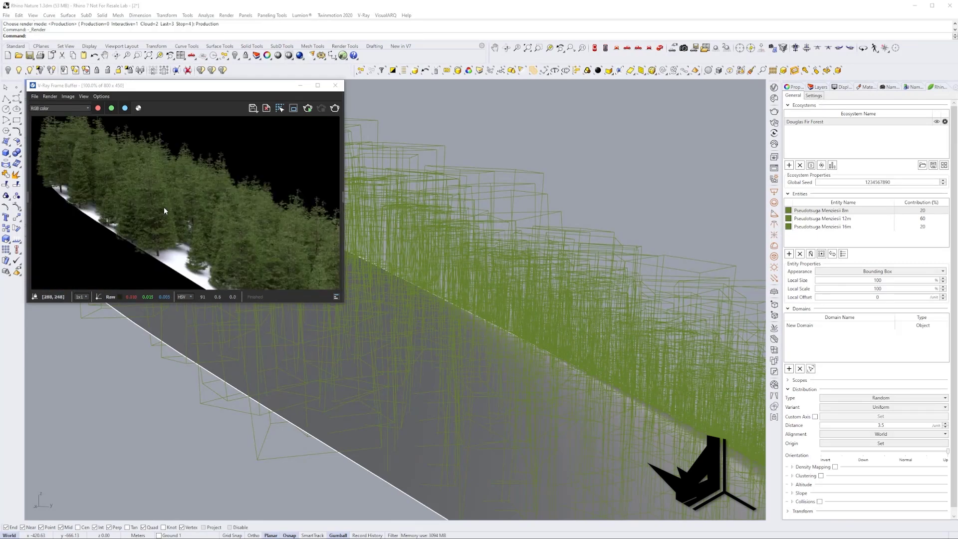
{"action": "scroll", "coordinate": [163, 206], "scroll_direction": "up", "scroll_amount": 1}
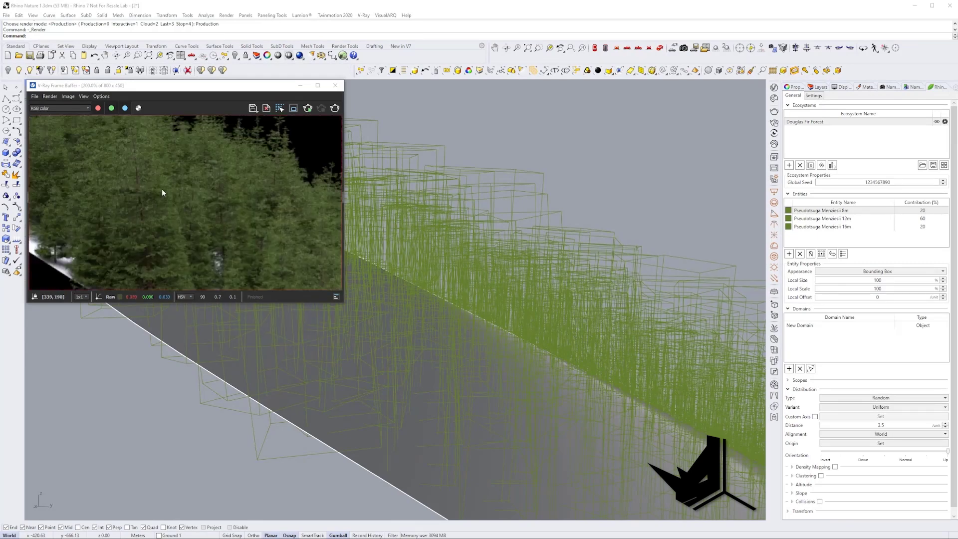
{"action": "scroll", "coordinate": [186, 212], "scroll_direction": "down", "scroll_amount": 1}
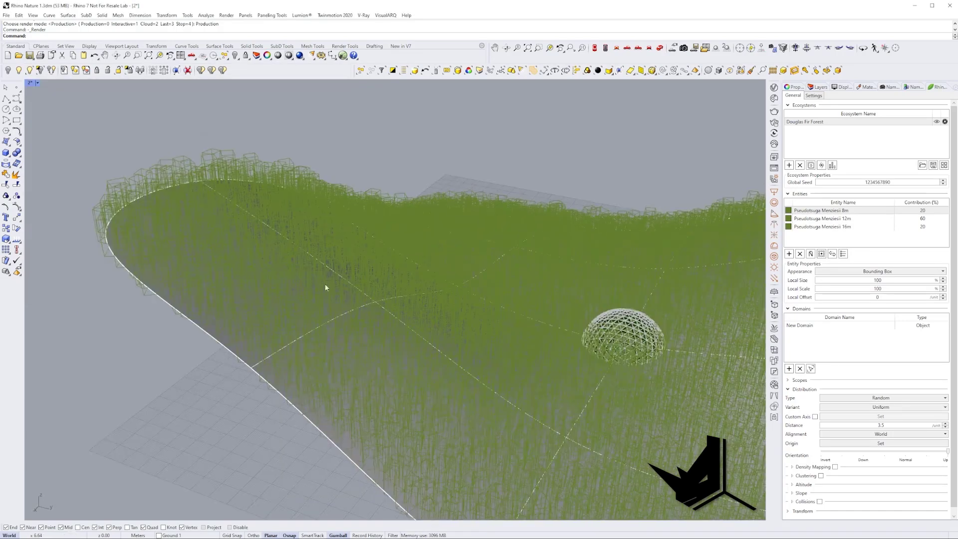
Step: Review the available distribution types and set the Random distribution's distance to 3.6
{"action": "right_click_drag", "start_coordinate": [560, 340], "coordinate": [448, 354], "text": "shift"}
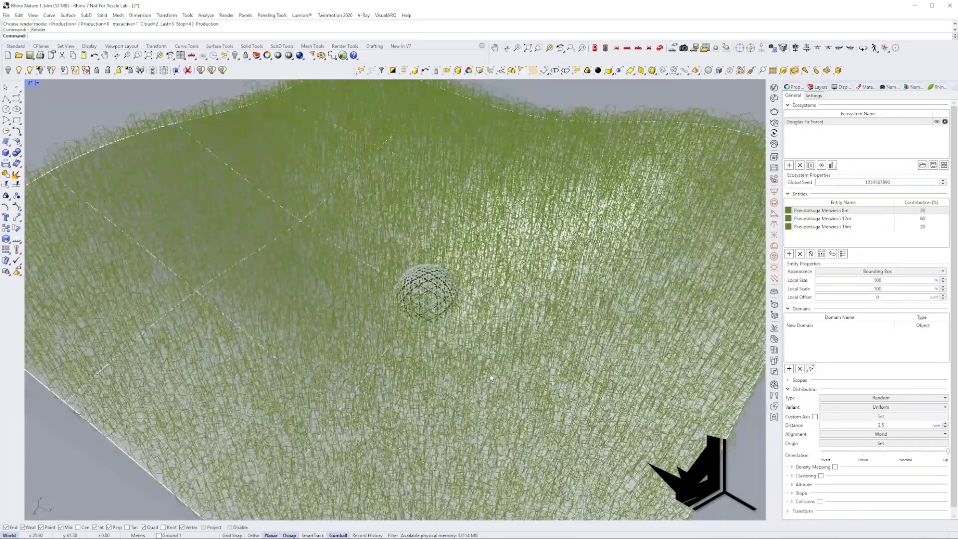
{"action": "right_click_drag", "start_coordinate": [491, 378], "coordinate": [431, 324]}
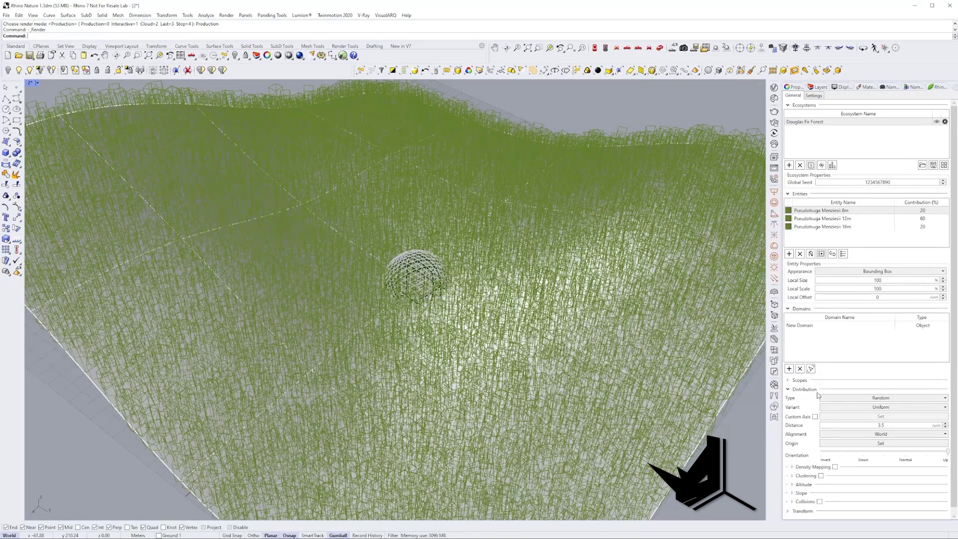
{"action": "scroll", "coordinate": [836, 396], "scroll_direction": "down", "scroll_amount": 1}
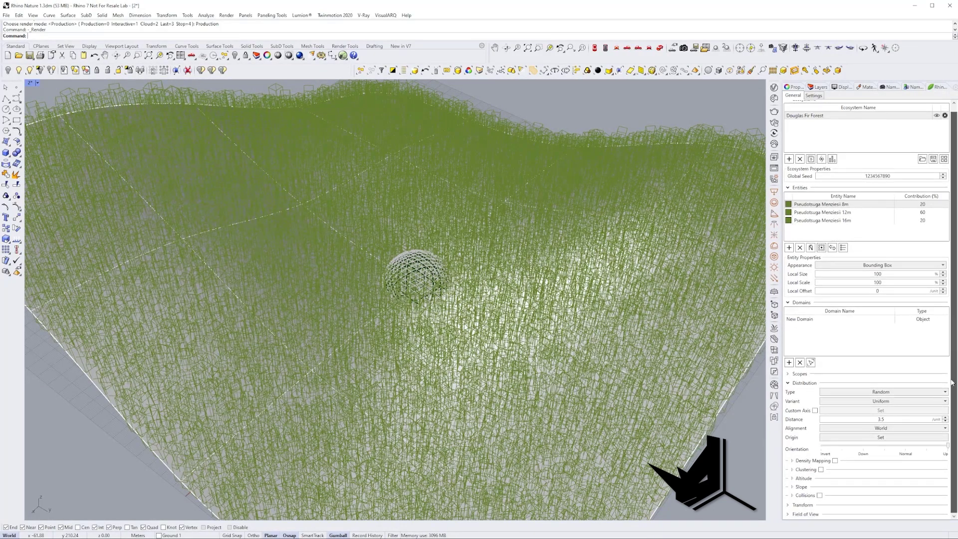
{"action": "left_click", "coordinate": [891, 396]}
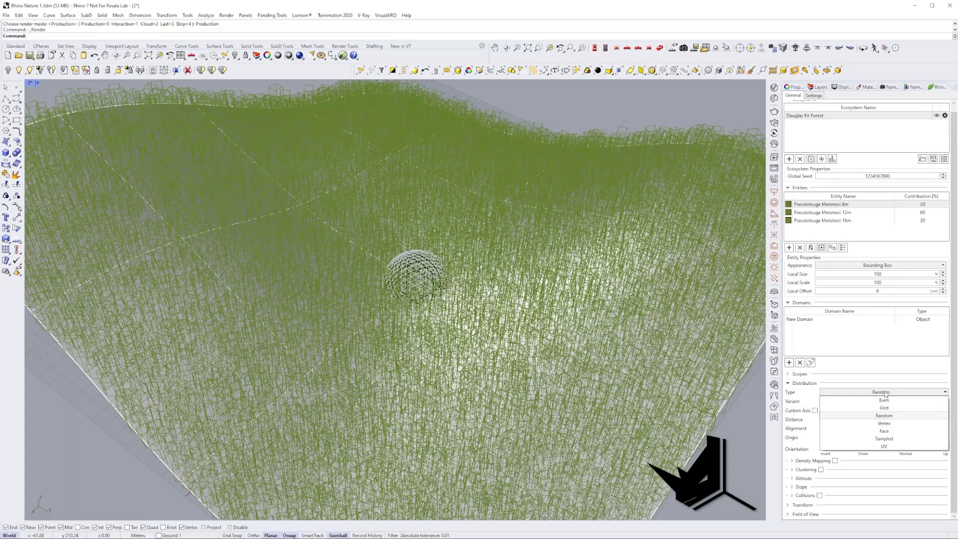
{"action": "left_click", "coordinate": [886, 394]}
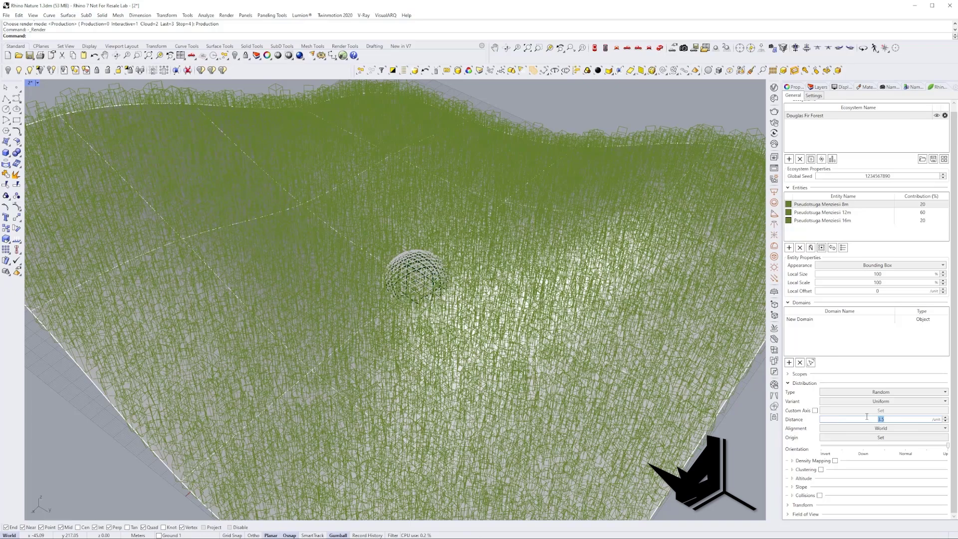
{"action": "key", "text": "Return"}
{"action": "right_click_drag", "start_coordinate": [416, 360], "coordinate": [472, 328]}
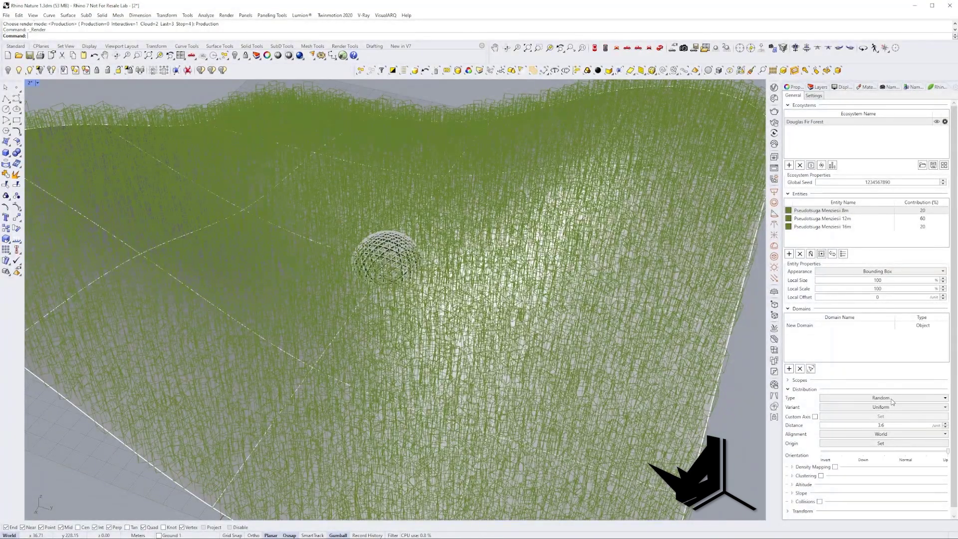
Step: Try the Even distribution type on the forest, examine the tree layout, and return to Random
{"action": "left_click", "coordinate": [892, 402]}
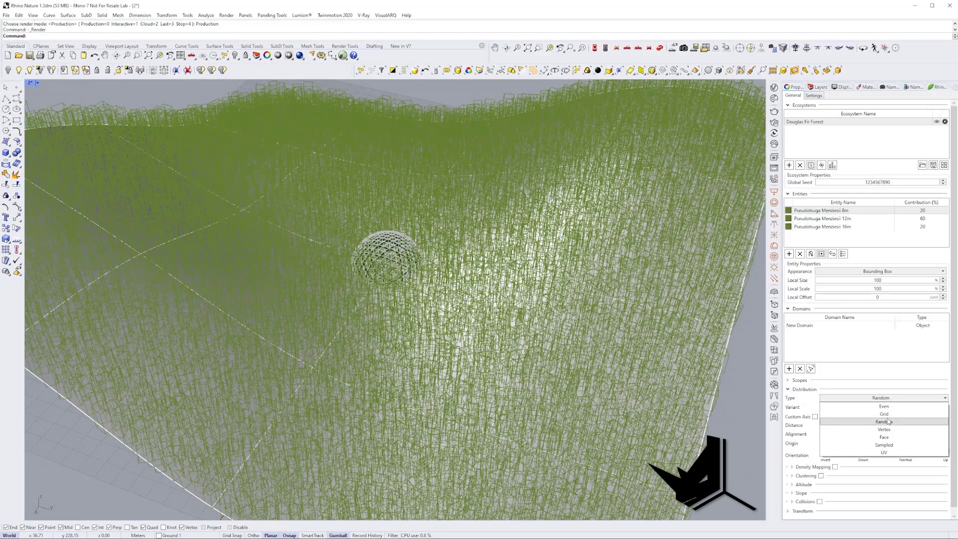
{"action": "left_click", "coordinate": [884, 406]}
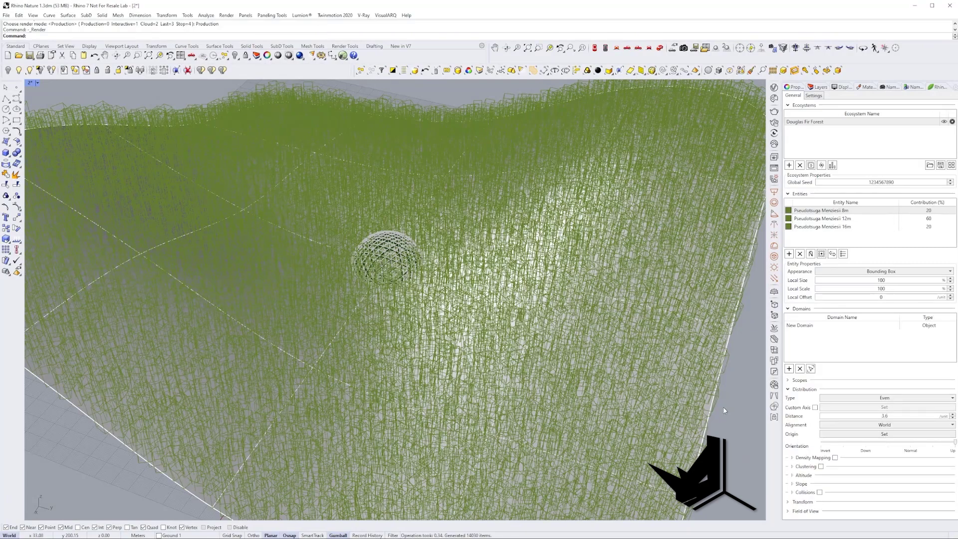
{"action": "right_click_drag", "start_coordinate": [350, 219], "coordinate": [350, 313]}
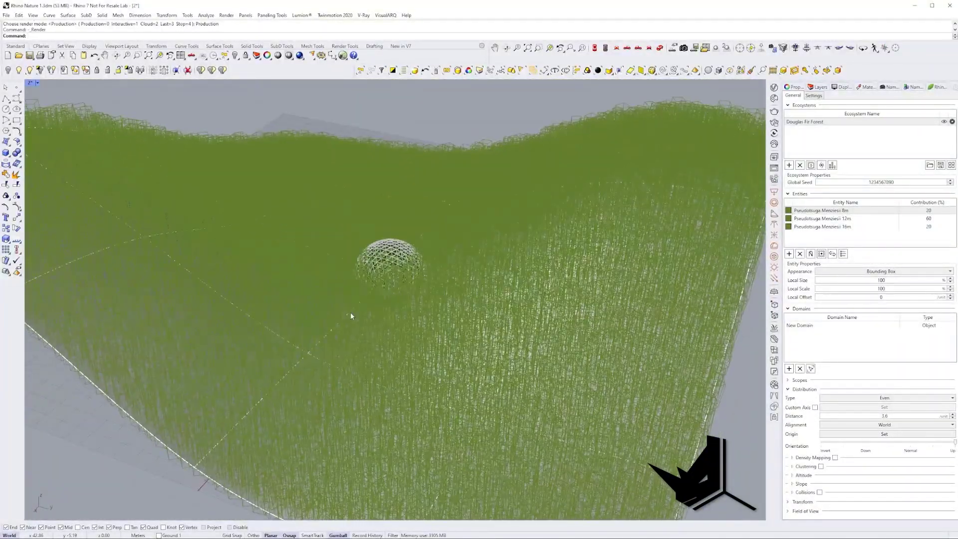
{"action": "left_click", "coordinate": [891, 402]}
{"action": "left_click", "coordinate": [893, 418]}
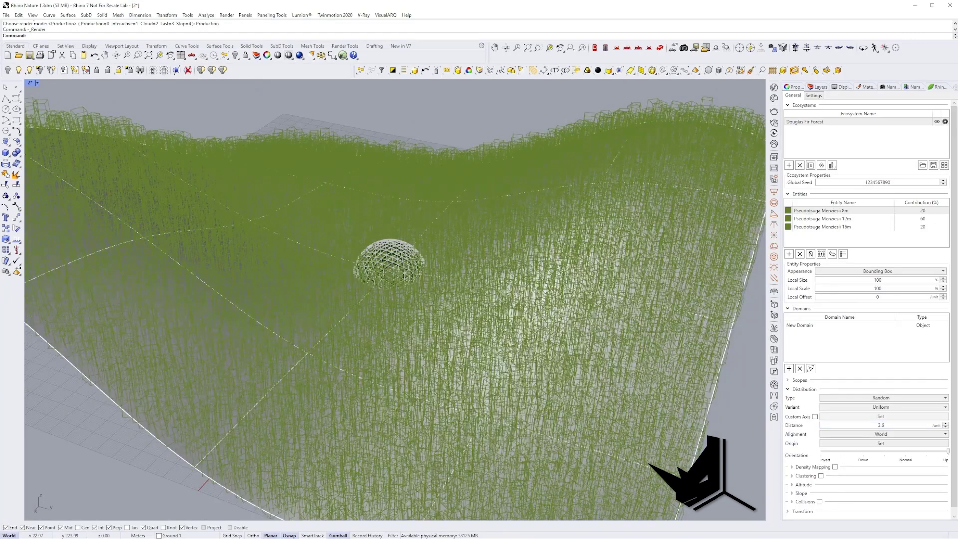
Step: Expand the Density Mapping settings and enable density mapping for the tree distribution
{"action": "scroll", "coordinate": [791, 470], "scroll_direction": "down", "scroll_amount": 1}
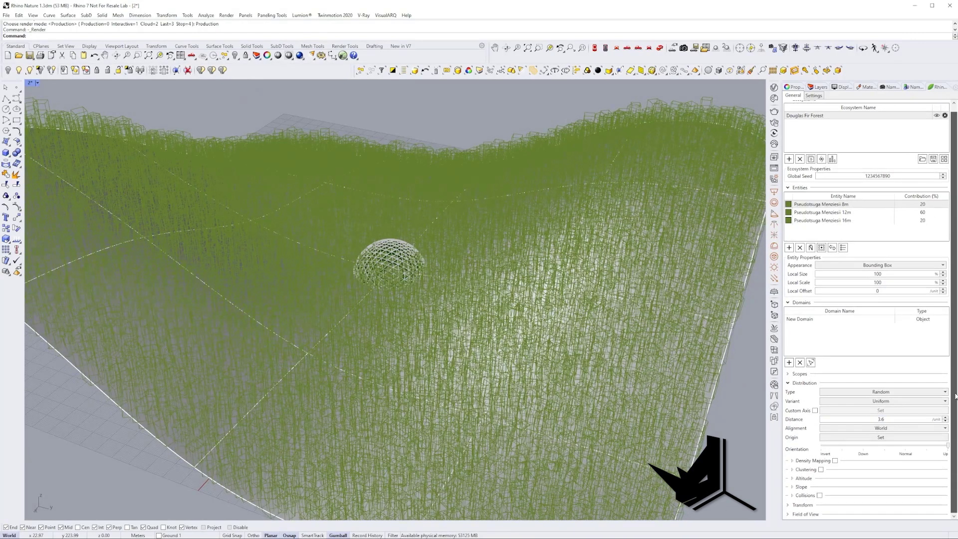
{"action": "left_click", "coordinate": [798, 464]}
{"action": "scroll", "coordinate": [878, 476], "scroll_direction": "down", "scroll_amount": 5}
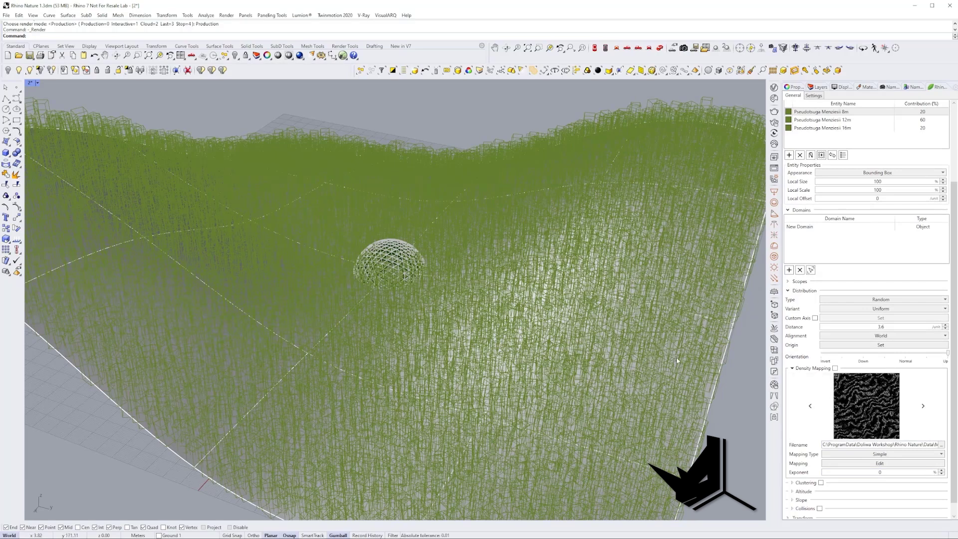
{"action": "left_click", "coordinate": [835, 368]}
{"action": "right_click_drag", "start_coordinate": [325, 316], "coordinate": [344, 394]}
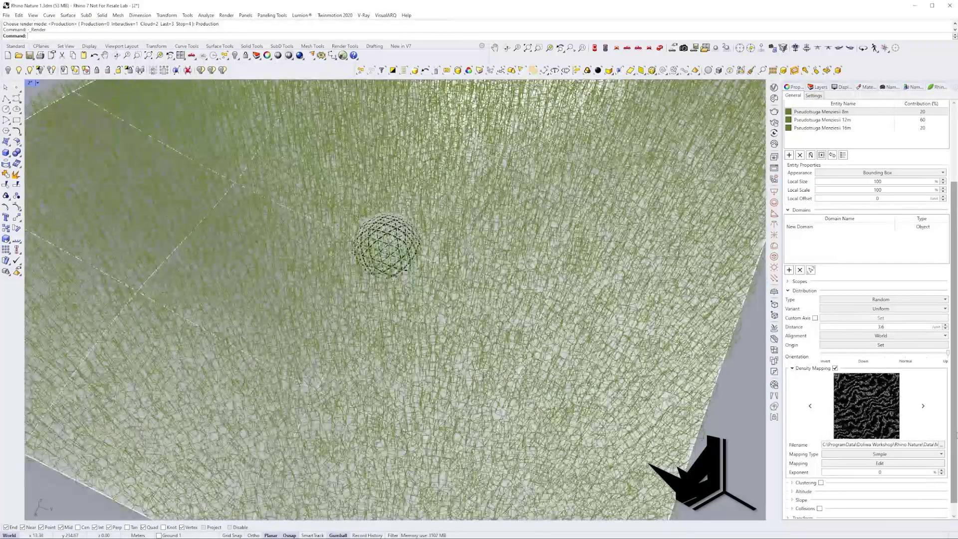
Step: Step through the supplied density maps to the dense mottled pattern, examining the tree layout each map gives on the terrain
{"action": "left_click_drag", "start_coordinate": [955, 404], "coordinate": [955, 415]}
{"action": "left_click", "coordinate": [922, 393]}
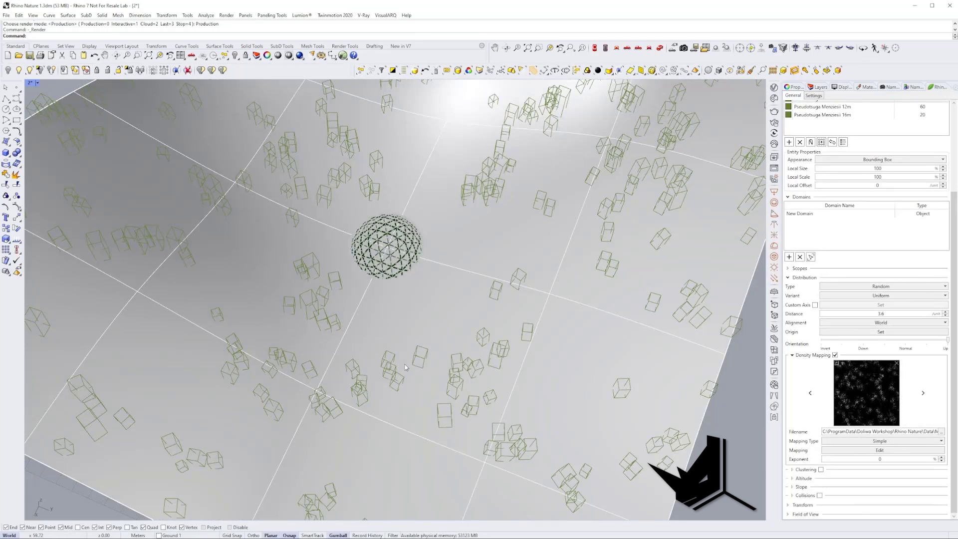
{"action": "right_click_drag", "start_coordinate": [718, 399], "coordinate": [723, 379]}
{"action": "scroll", "coordinate": [374, 215], "scroll_direction": "down", "scroll_amount": 5}
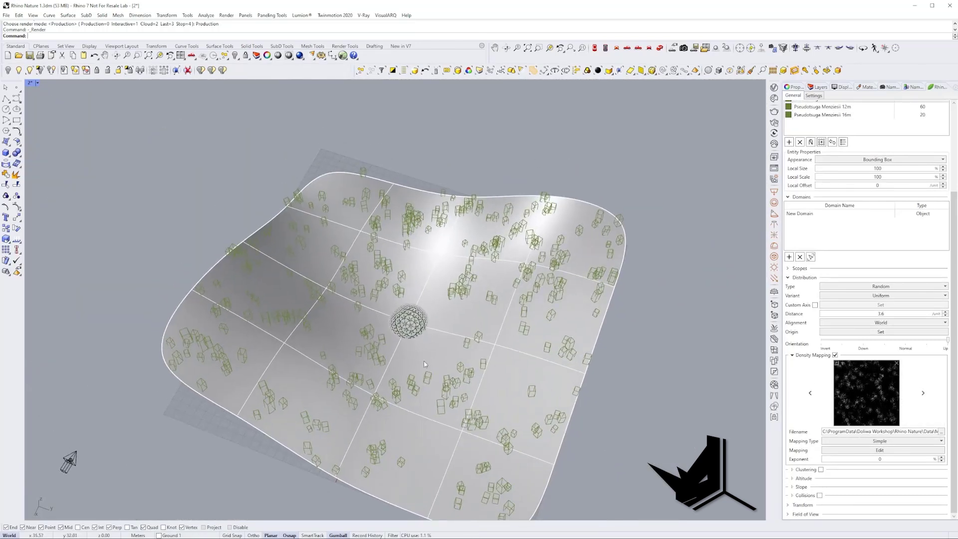
{"action": "scroll", "coordinate": [406, 336], "scroll_direction": "up", "scroll_amount": 5}
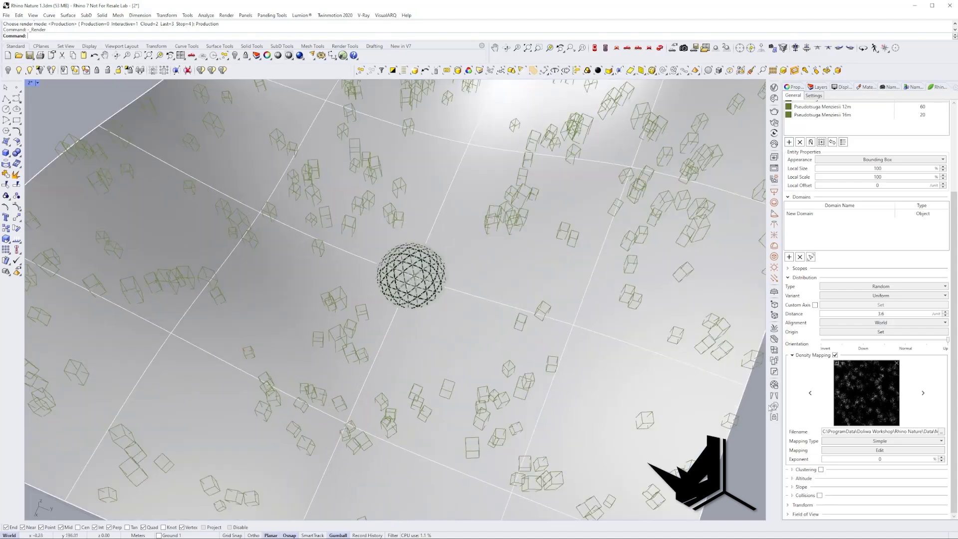
{"action": "left_click", "coordinate": [922, 393]}
{"action": "mouse_move", "coordinate": [526, 392]}
{"action": "right_mouse_down"}
{"action": "mouse_move", "coordinate": [428, 348]}
{"action": "mouse_move", "coordinate": [461, 265]}
{"action": "right_mouse_up"}
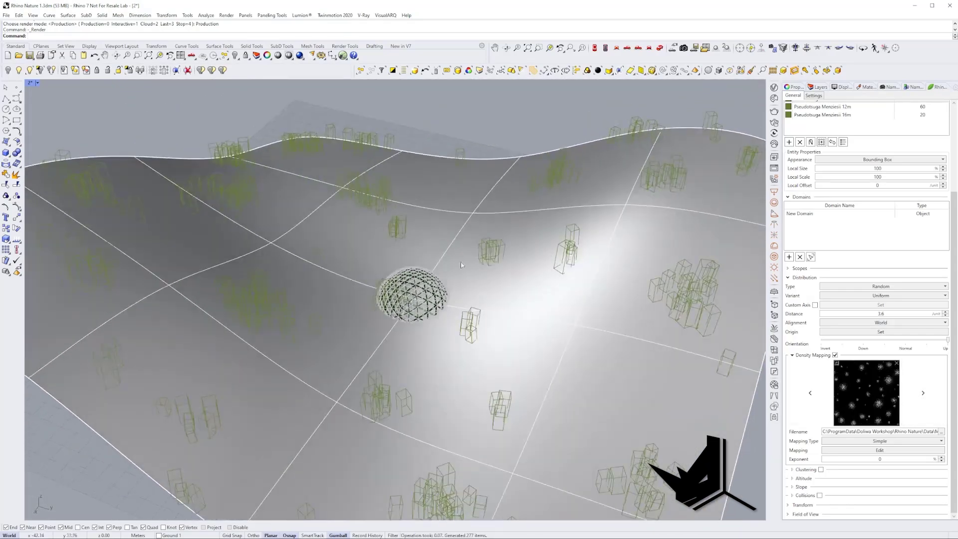
{"action": "left_click", "coordinate": [920, 397]}
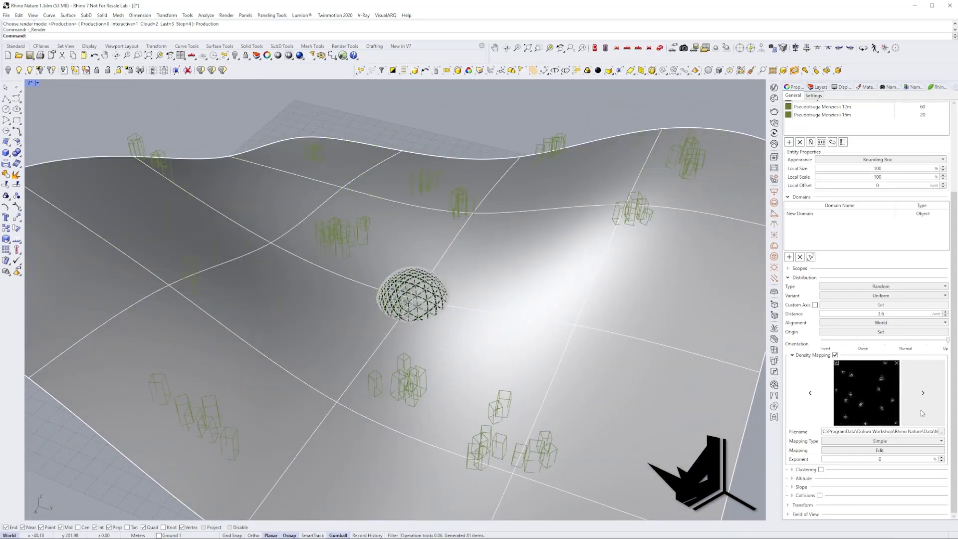
{"action": "left_click", "coordinate": [918, 400]}
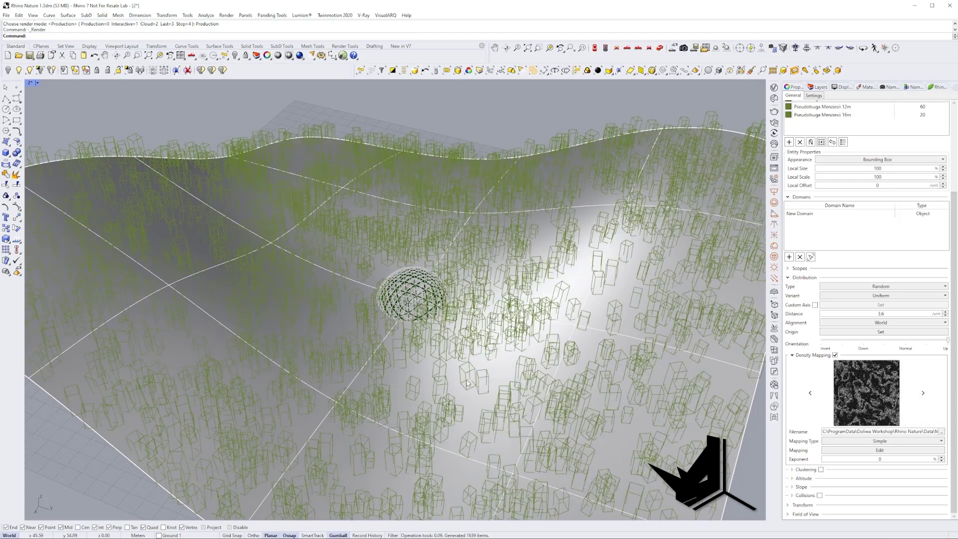
{"action": "right_click_drag", "start_coordinate": [468, 383], "coordinate": [324, 317]}
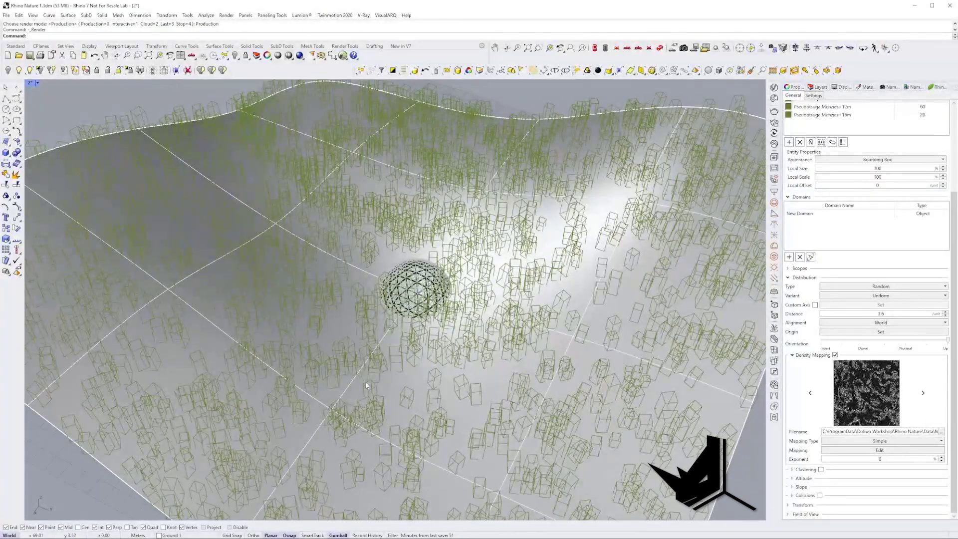
Step: Delete the Douglas Fir Forest ecosystem from the terrain
{"action": "right_click_drag", "start_coordinate": [365, 384], "coordinate": [428, 320]}
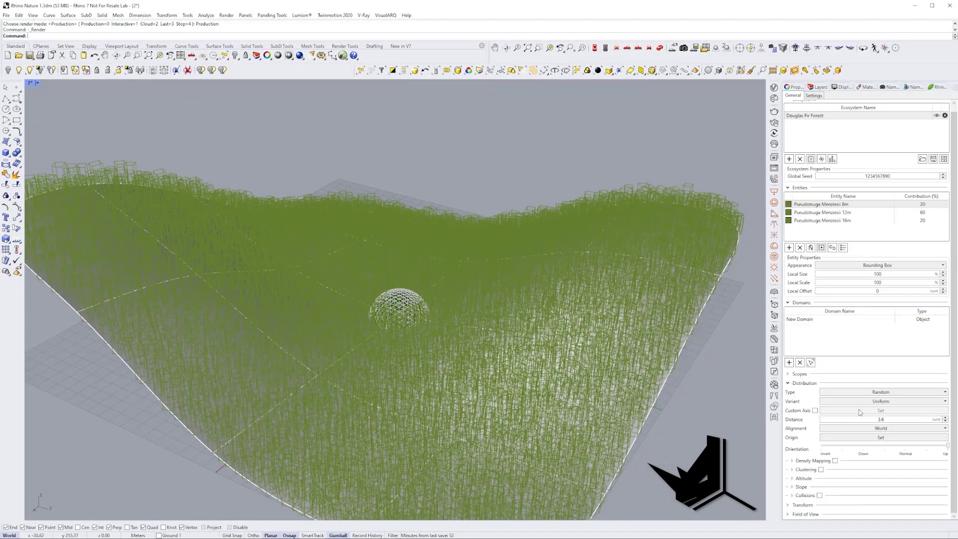
{"action": "right_click_drag", "start_coordinate": [422, 363], "coordinate": [432, 352]}
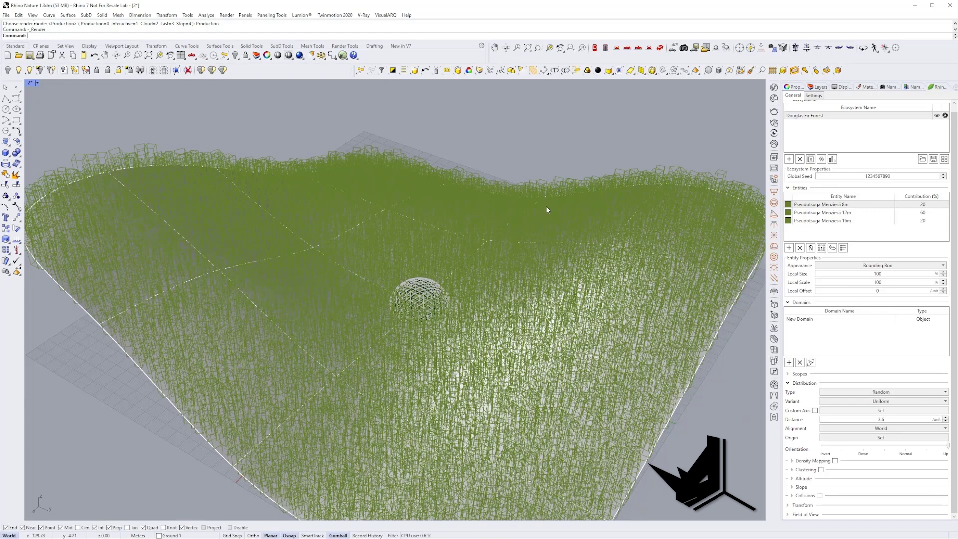
{"action": "left_click", "coordinate": [800, 159]}
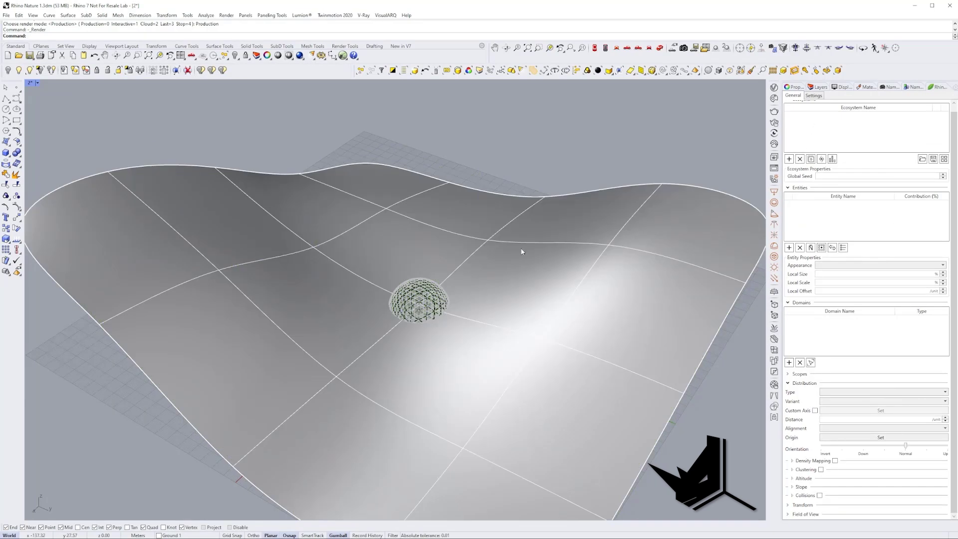
Step: Show the Broken Parts layer in place of Ground 1 and make Object the current layer
{"action": "left_click", "coordinate": [820, 88]}
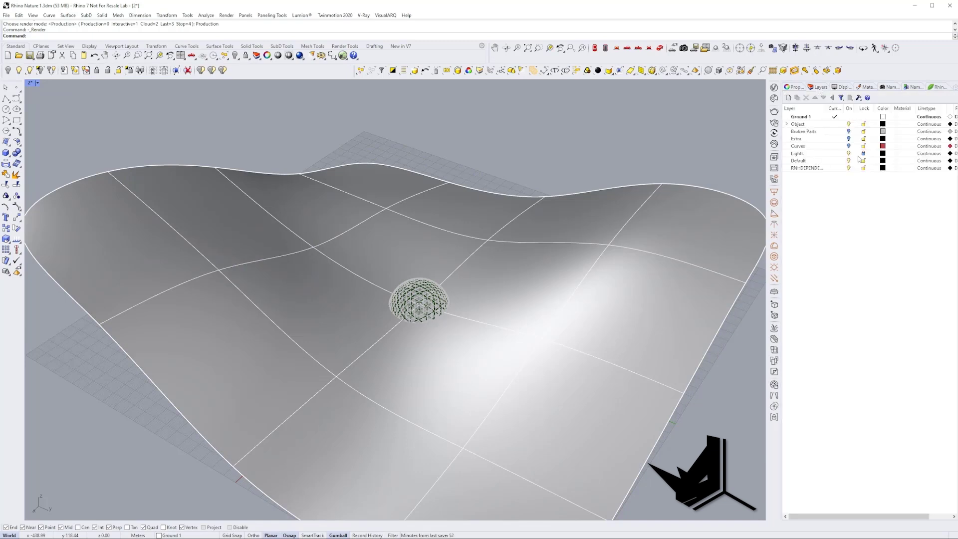
{"action": "left_click", "coordinate": [507, 268]}
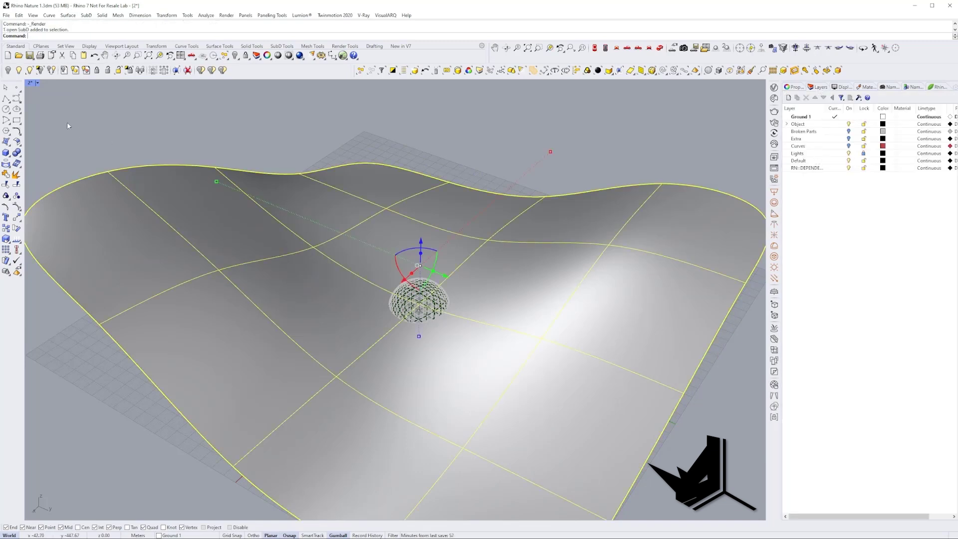
{"action": "left_click", "coordinate": [848, 132]}
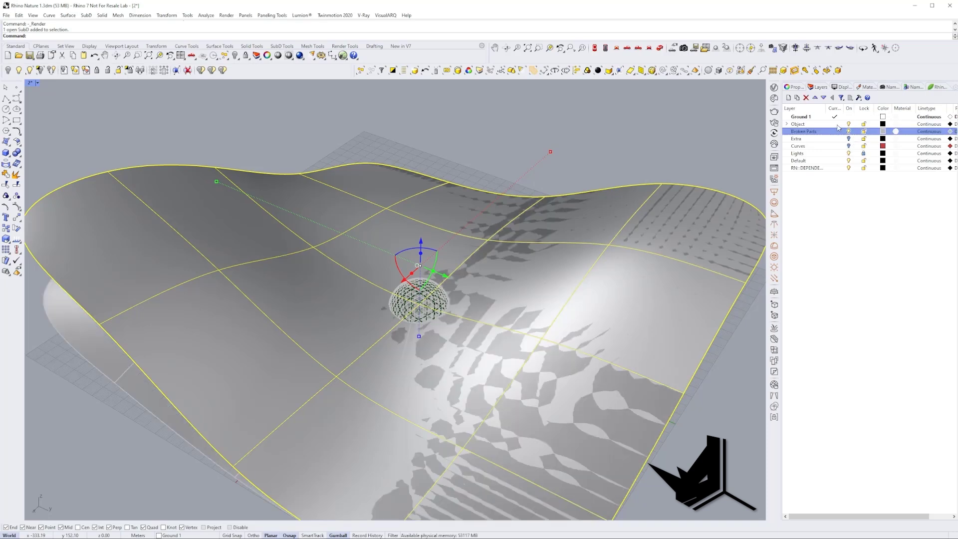
{"action": "left_click", "coordinate": [836, 125]}
{"action": "left_click", "coordinate": [848, 117]}
Step: Select the path strip and the surrounding terrain in turn to examine how the ground is split
{"action": "right_click_drag", "start_coordinate": [439, 319], "coordinate": [486, 327]}
{"action": "left_click", "coordinate": [486, 327]}
{"action": "right_click_drag", "start_coordinate": [430, 341], "coordinate": [446, 267], "text": "shift"}
{"action": "left_click", "coordinate": [314, 437]}
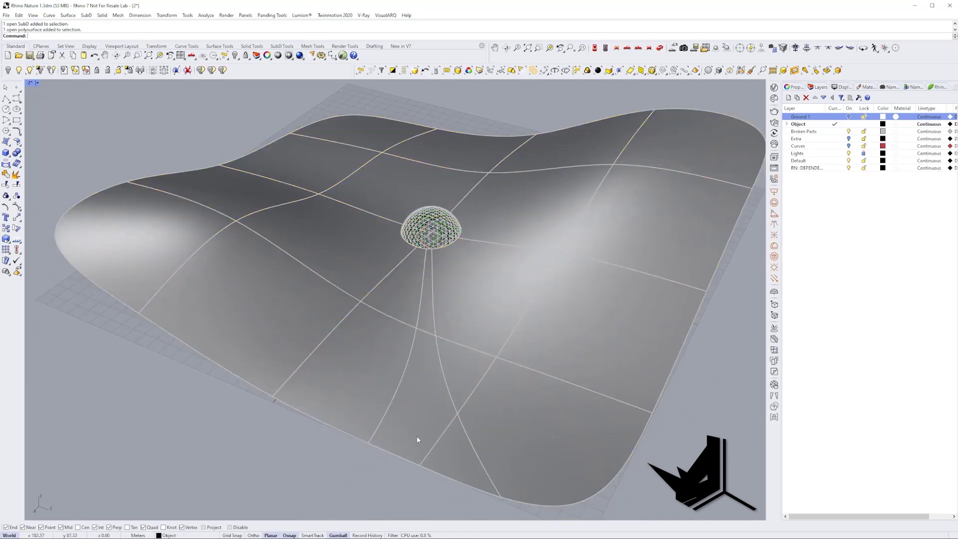
{"action": "left_click", "coordinate": [417, 436]}
{"action": "right_click_drag", "start_coordinate": [372, 449], "coordinate": [387, 385]}
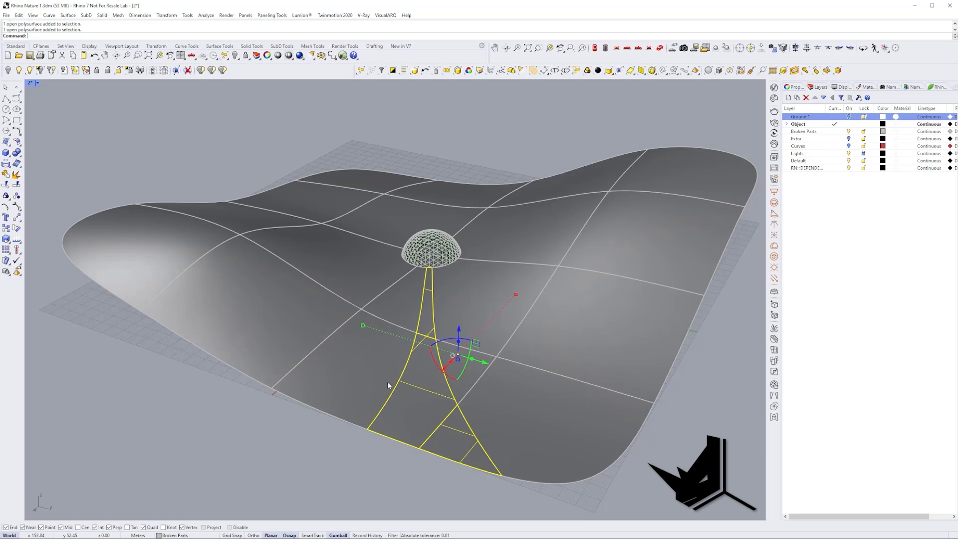
{"action": "right_click_drag", "start_coordinate": [350, 296], "coordinate": [324, 295]}
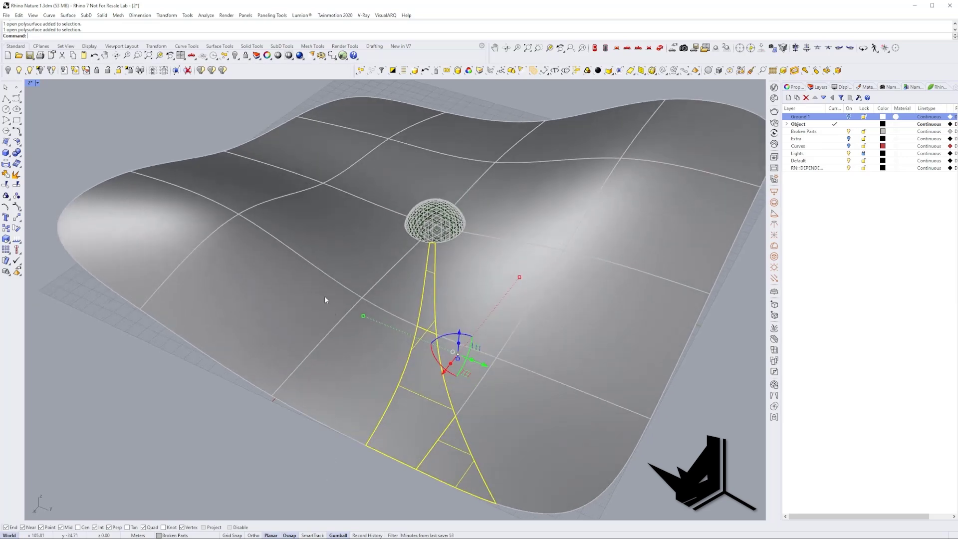
{"action": "left_click", "coordinate": [352, 287]}
{"action": "right_click_drag", "start_coordinate": [306, 256], "coordinate": [336, 264]}
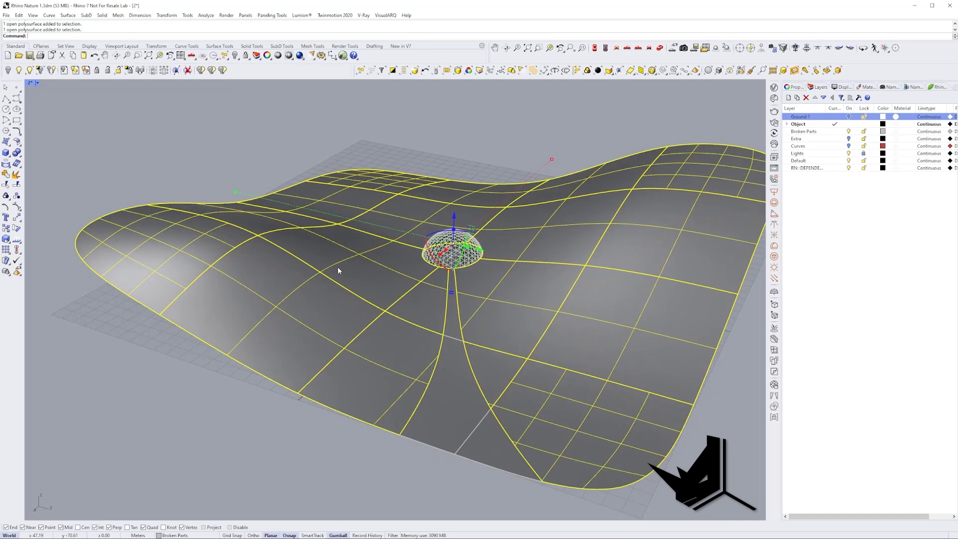
{"action": "left_click", "coordinate": [484, 134]}
{"action": "right_click_drag", "start_coordinate": [483, 134], "coordinate": [486, 160]}
Step: Load the Douglas Fir Forest preset from the ecosystem library with V-Ray as its renderer
{"action": "left_click", "coordinate": [938, 87]}
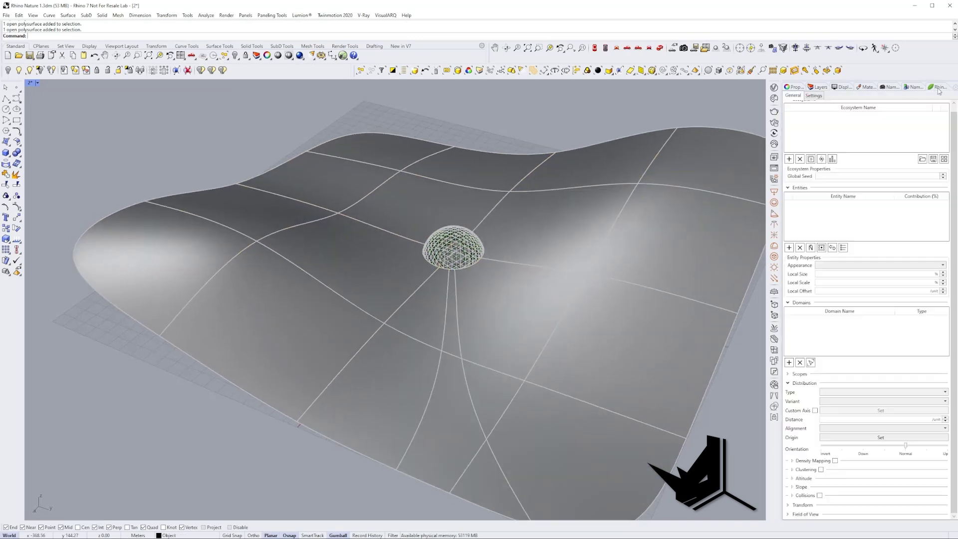
{"action": "scroll", "coordinate": [813, 116], "scroll_direction": "up", "scroll_amount": 1}
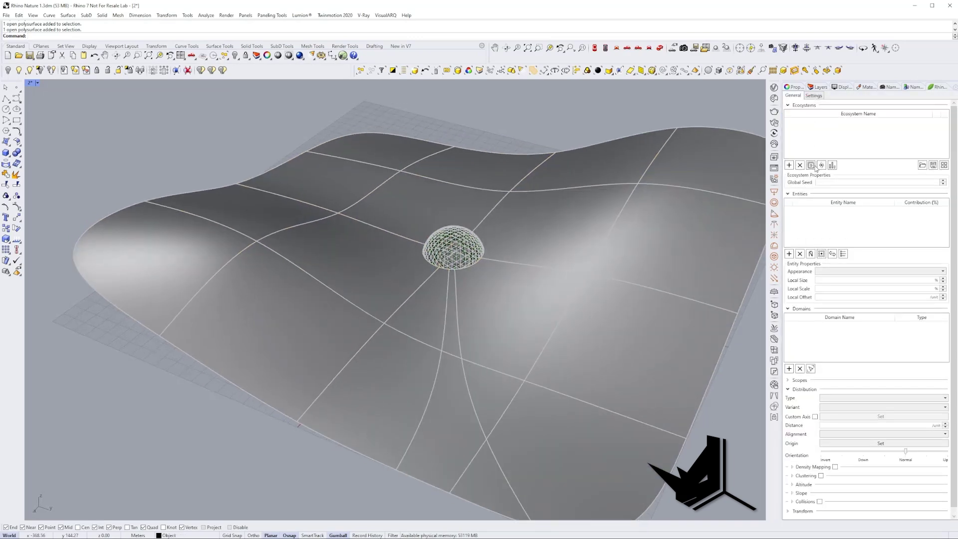
{"action": "left_click", "coordinate": [944, 165]}
{"action": "scroll", "coordinate": [472, 325], "scroll_direction": "down", "scroll_amount": 1}
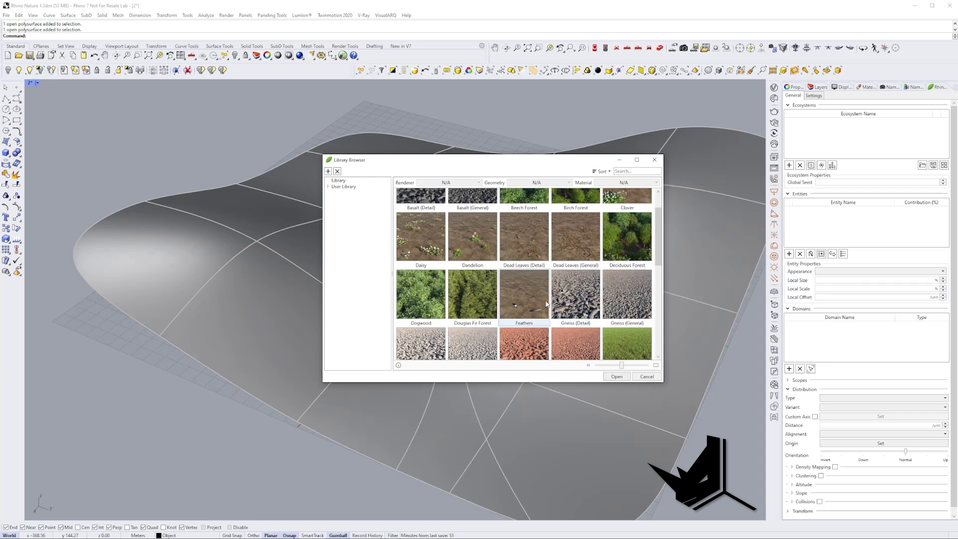
{"action": "left_click", "coordinate": [478, 298]}
{"action": "left_click", "coordinate": [449, 182]}
{"action": "left_click", "coordinate": [454, 227]}
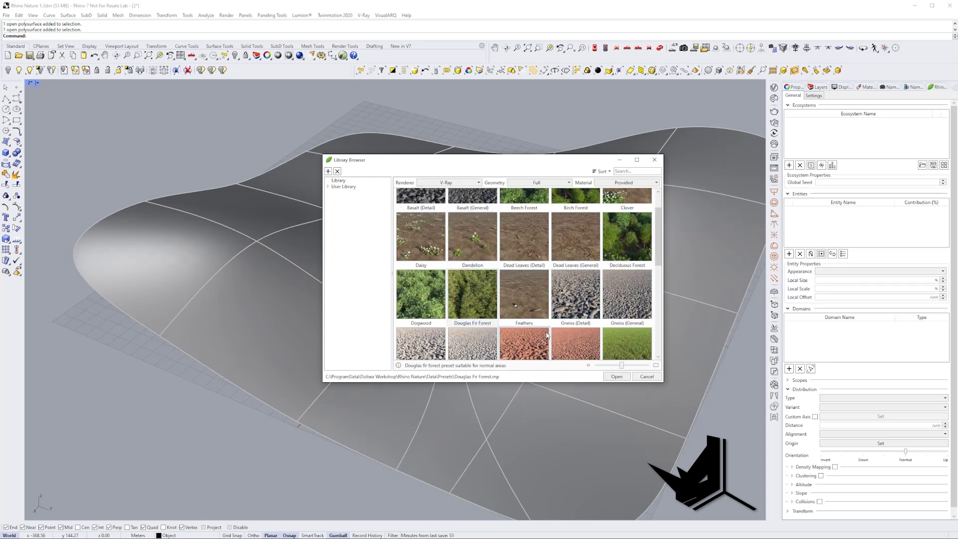
{"action": "left_click", "coordinate": [617, 376]}
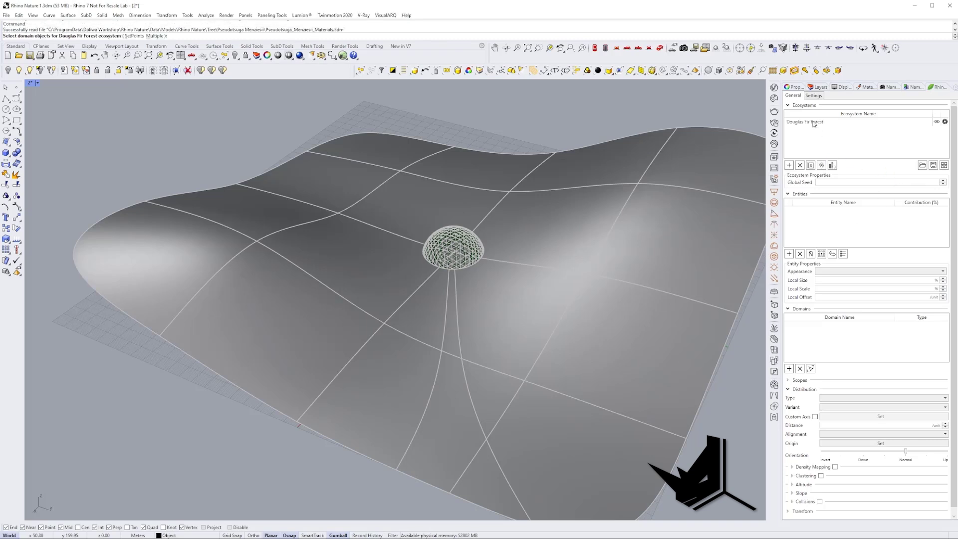
Step: Assign the terrain surrounding the path strip as the domain of the Douglas Fir Forest
{"action": "left_click", "coordinate": [814, 123]}
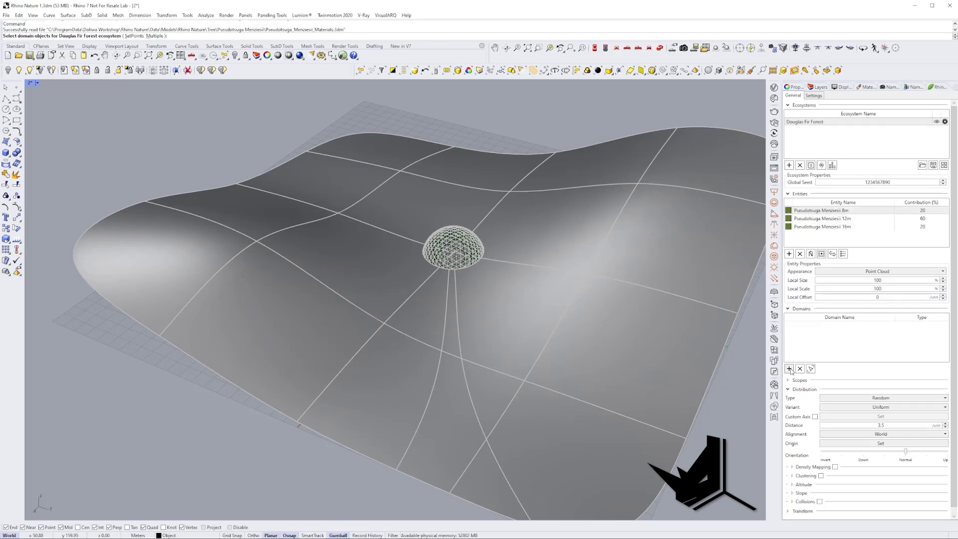
{"action": "left_click", "coordinate": [355, 284]}
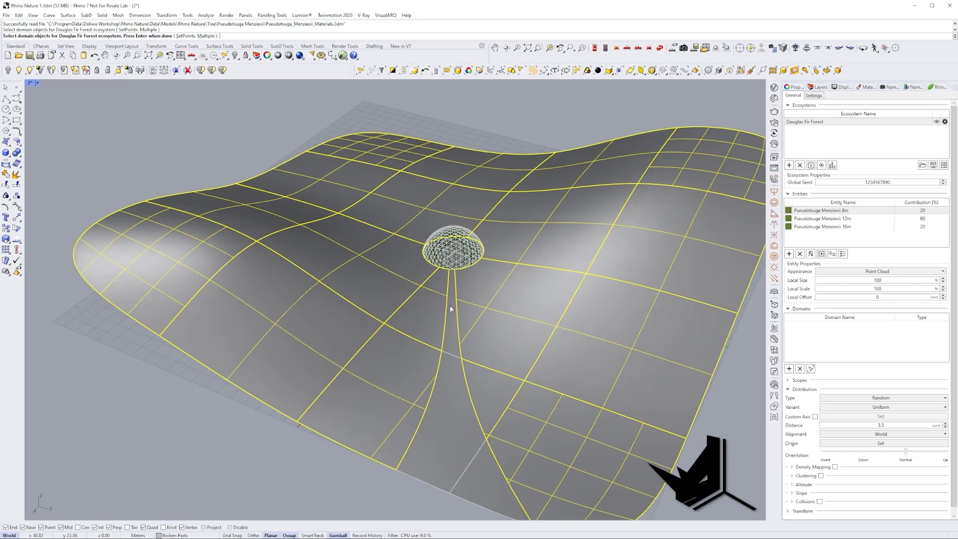
{"action": "key", "text": "Return"}
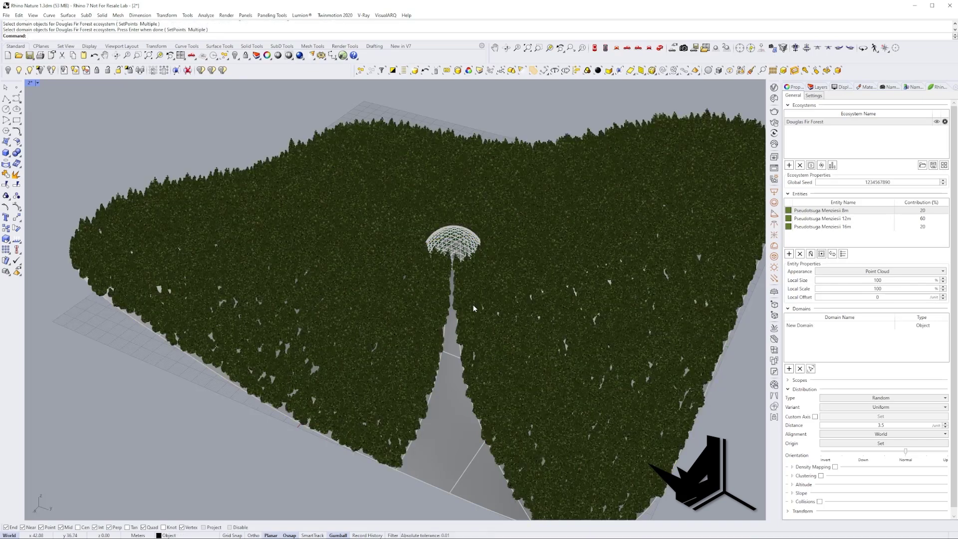
Step: Set the forest's distribution distance to 5
{"action": "right_click_drag", "start_coordinate": [529, 330], "coordinate": [434, 312]}
{"action": "scroll", "coordinate": [433, 294], "scroll_direction": "up", "scroll_amount": 3}
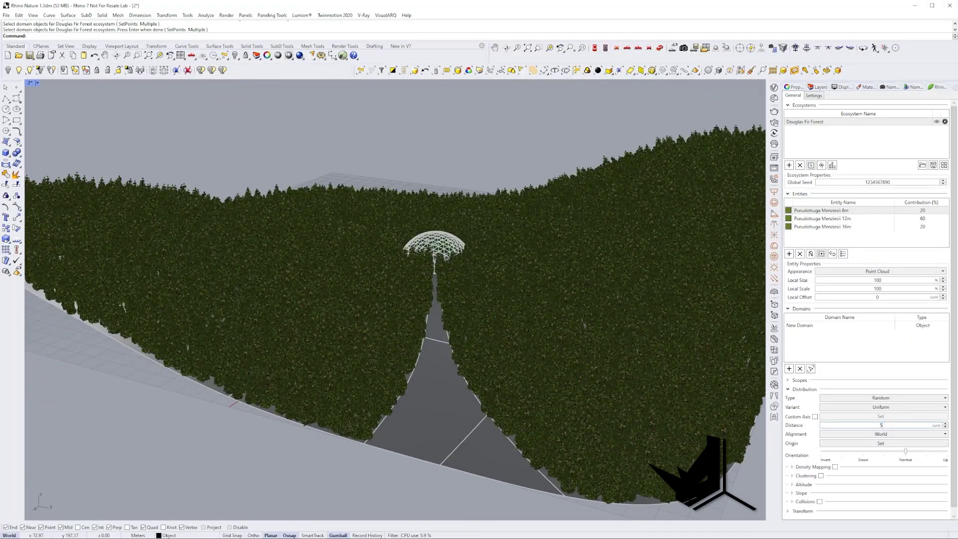
{"action": "type", "text": "5"}
{"action": "key", "text": "Return"}
{"action": "scroll", "coordinate": [418, 317], "scroll_direction": "up", "scroll_amount": 1}
{"action": "right_click_drag", "start_coordinate": [418, 317], "coordinate": [439, 365]}
Step: Load the Basalt (General) preset from the ecosystem library with V-Ray as its renderer
{"action": "left_click", "coordinate": [432, 394]}
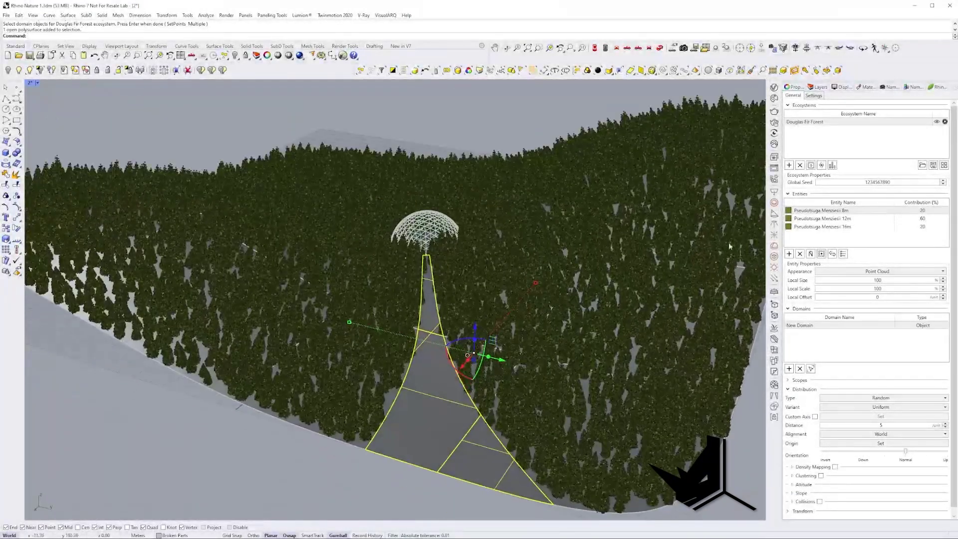
{"action": "left_click", "coordinate": [943, 165]}
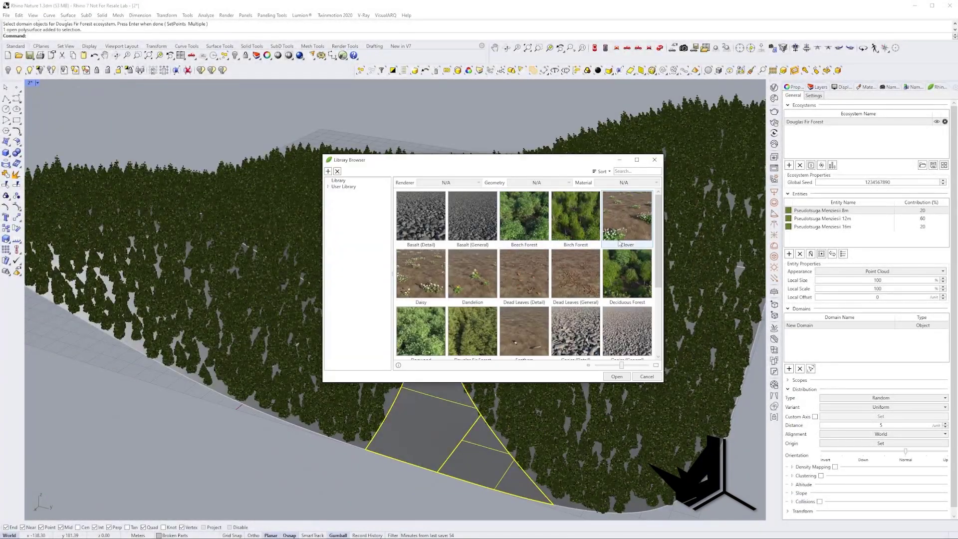
{"action": "left_click", "coordinate": [477, 225]}
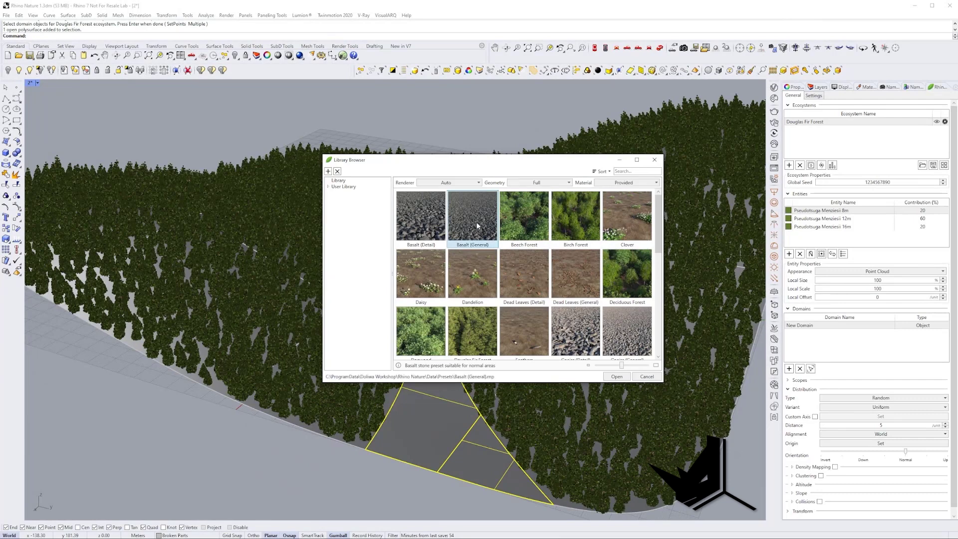
{"action": "left_click", "coordinate": [478, 183]}
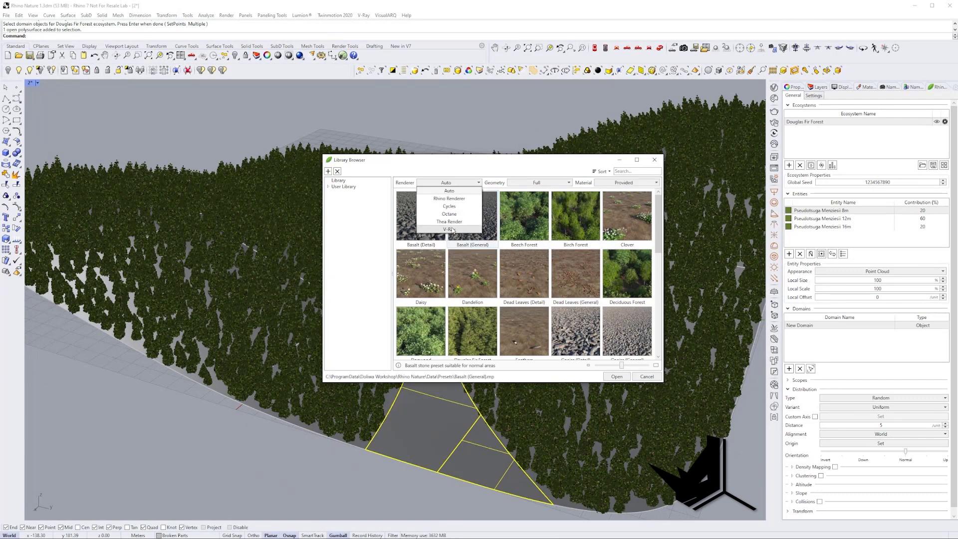
{"action": "left_click", "coordinate": [454, 231]}
{"action": "left_click", "coordinate": [617, 376]}
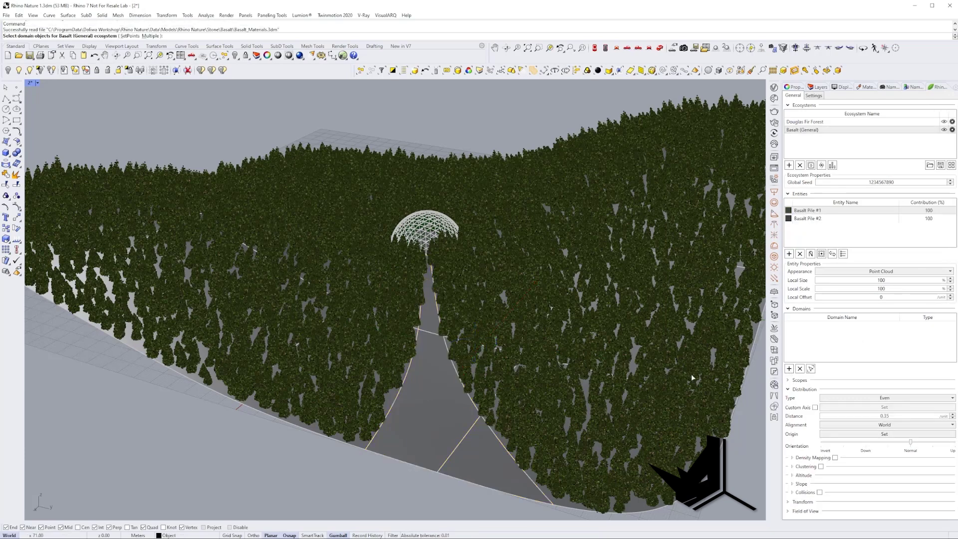
Step: Assign the path strip leading to the dome as the domain of the Basalt (General) ecosystem
{"action": "left_click", "coordinate": [424, 399]}
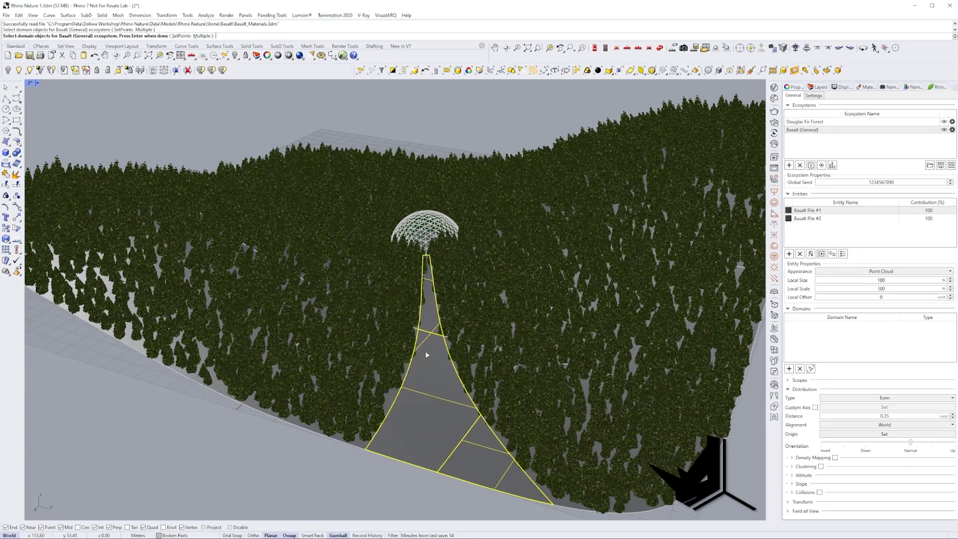
{"action": "key", "text": "Return"}
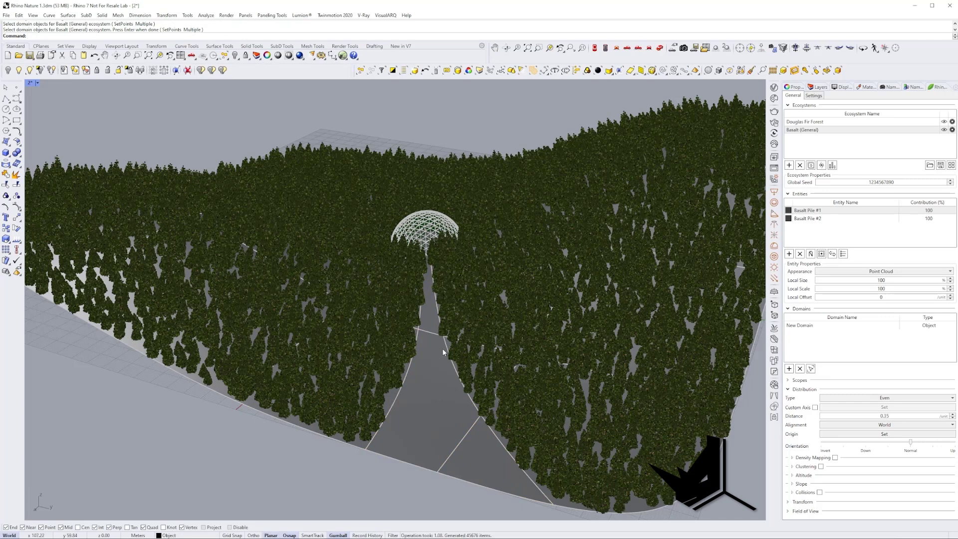
{"action": "right_click_drag", "start_coordinate": [453, 380], "coordinate": [448, 315]}
{"action": "scroll", "coordinate": [434, 308], "scroll_direction": "up", "scroll_amount": 4}
{"action": "scroll", "coordinate": [440, 350], "scroll_direction": "down", "scroll_amount": 4}
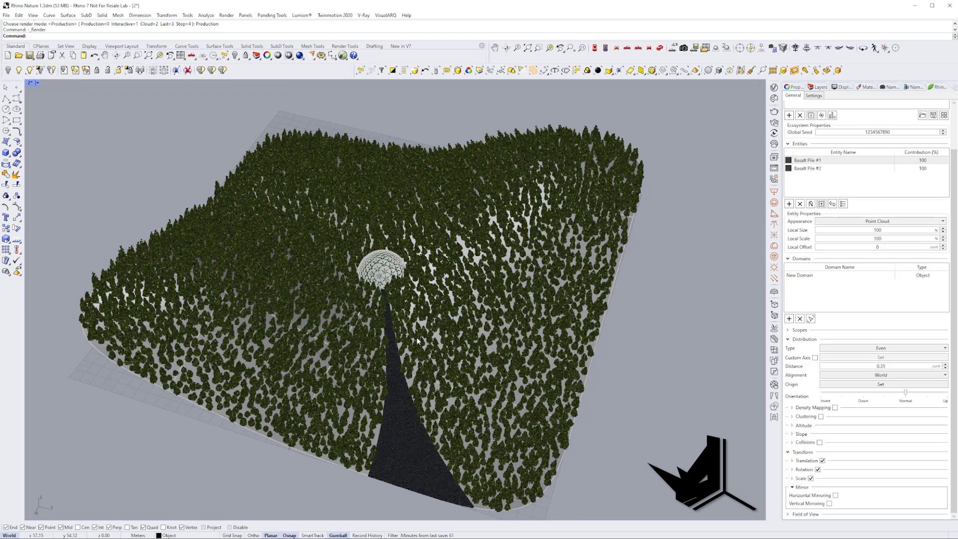
Step: Examine the forest and the basalt path around the dome from above and at several distances
{"action": "right_click_drag", "start_coordinate": [419, 345], "coordinate": [375, 375]}
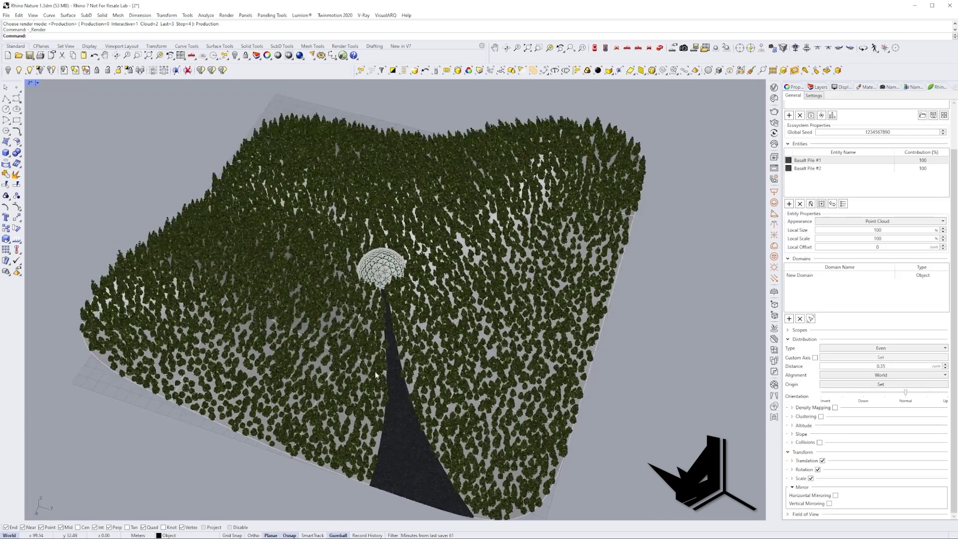
{"action": "scroll", "coordinate": [376, 371], "scroll_direction": "up", "scroll_amount": 8}
{"action": "scroll", "coordinate": [413, 369], "scroll_direction": "down", "scroll_amount": 4}
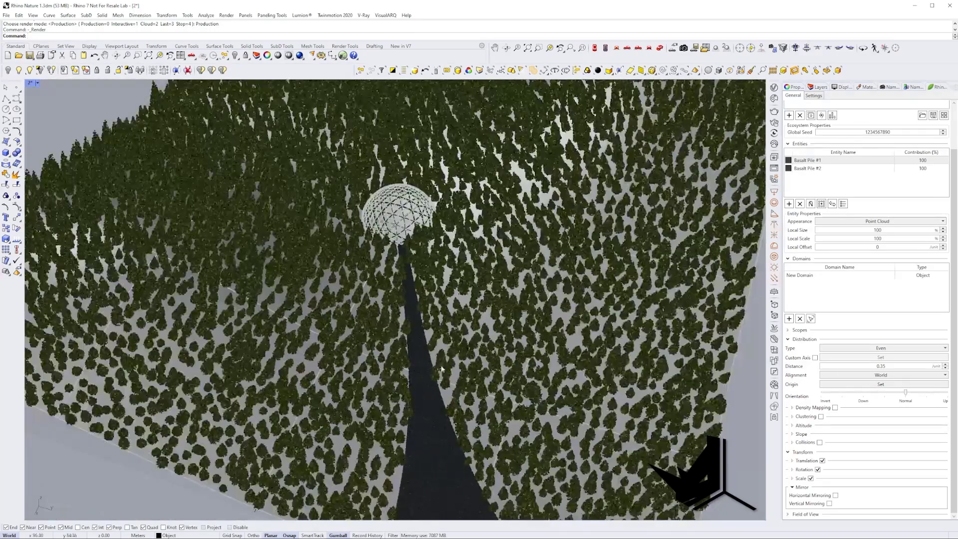
{"action": "right_click_drag", "start_coordinate": [484, 354], "coordinate": [446, 360]}
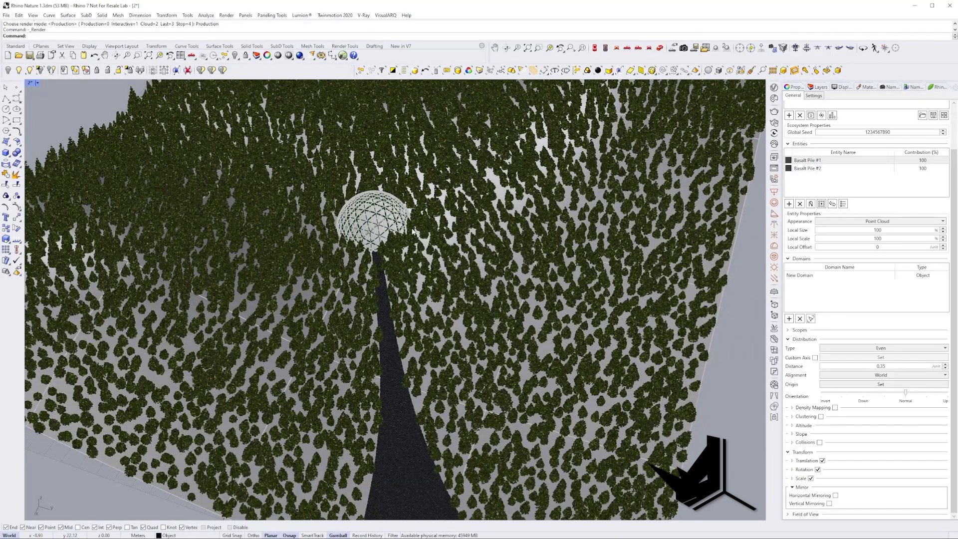
{"action": "right_click_drag", "start_coordinate": [367, 244], "coordinate": [395, 334], "text": "shift"}
{"action": "scroll", "coordinate": [408, 323], "scroll_direction": "up", "scroll_amount": 4}
{"action": "scroll", "coordinate": [408, 324], "scroll_direction": "down", "scroll_amount": 7}
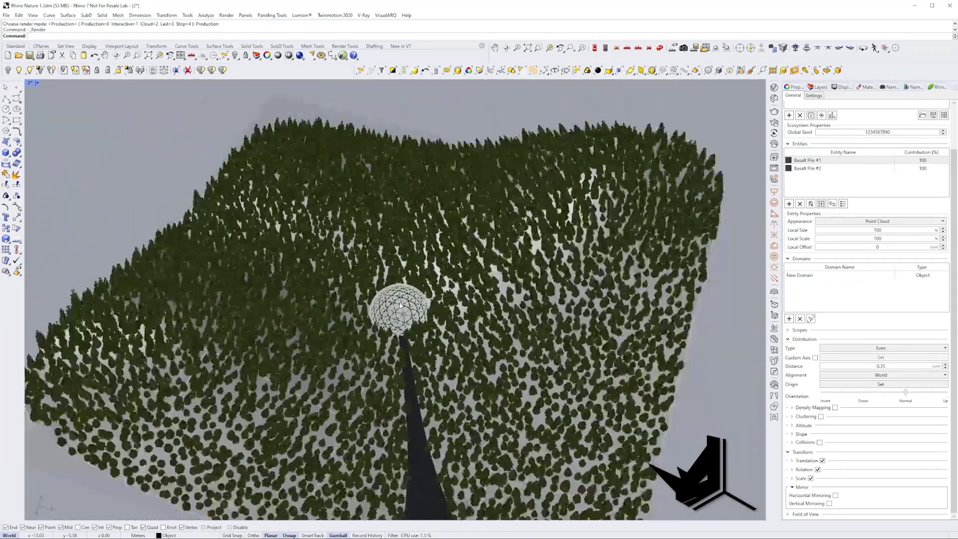
{"action": "right_click_drag", "start_coordinate": [409, 322], "coordinate": [417, 283]}
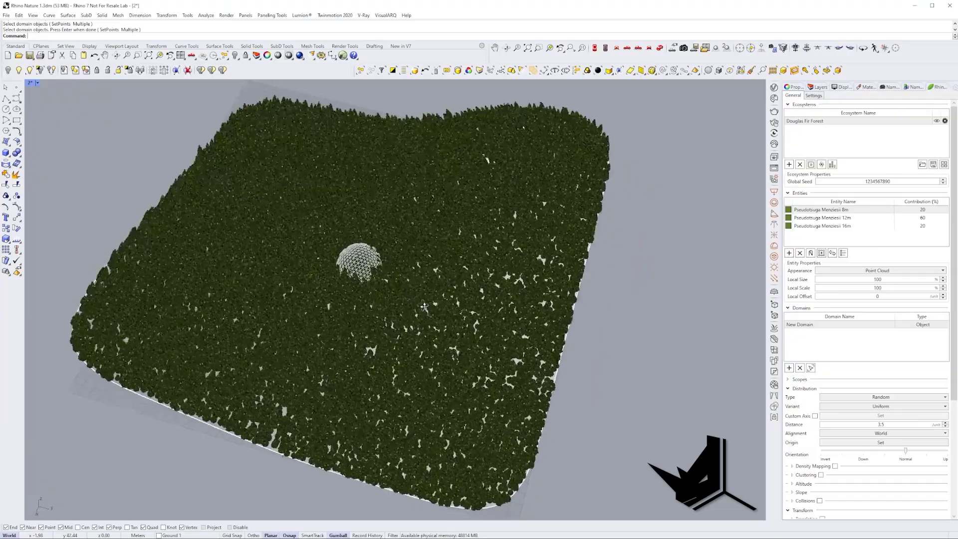
Step: Start a new painted scope for the Douglas Fir Forest ecosystem with a brush size of 15
{"action": "scroll", "coordinate": [355, 249], "scroll_direction": "up", "scroll_amount": 14}
{"action": "right_click_drag", "start_coordinate": [355, 249], "coordinate": [355, 210]}
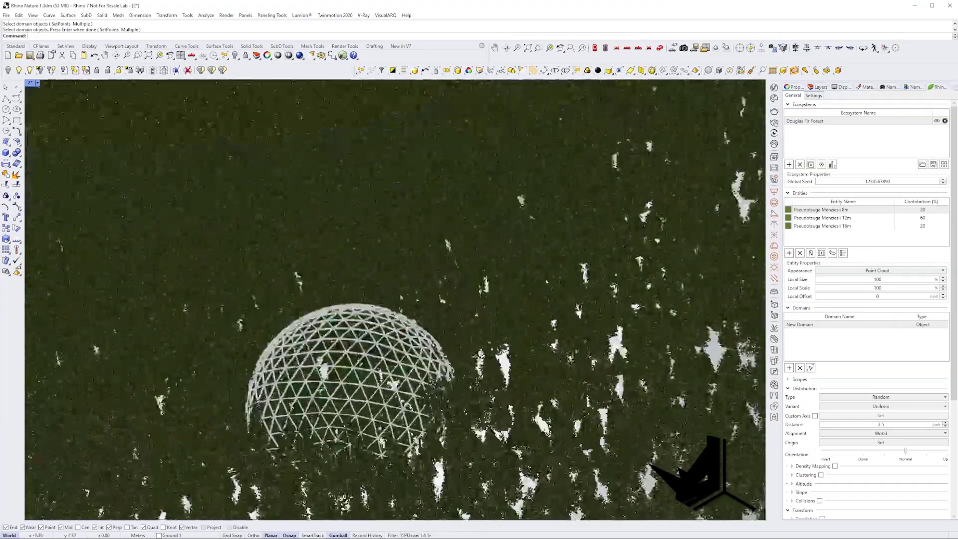
{"action": "right_click_drag", "start_coordinate": [389, 321], "coordinate": [439, 227], "text": "shift"}
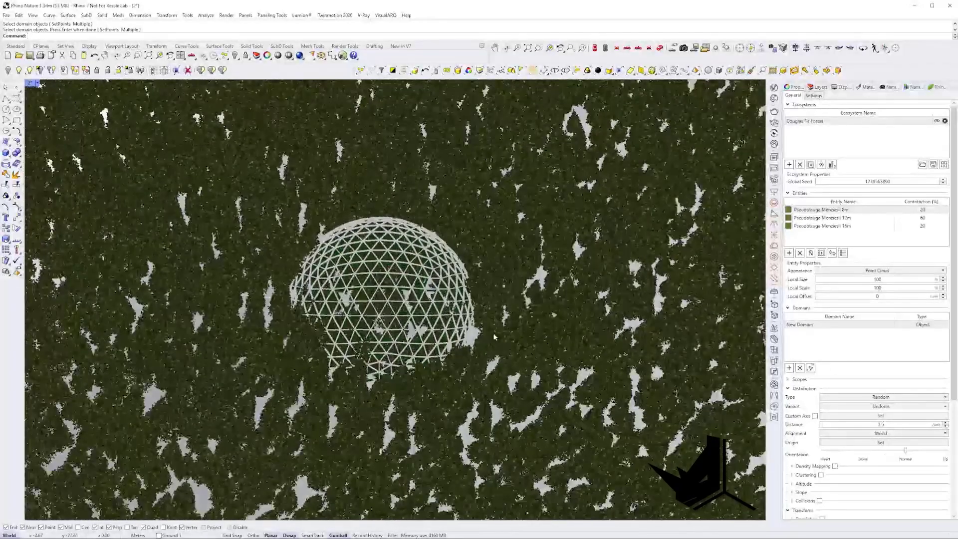
{"action": "left_click", "coordinate": [798, 380]}
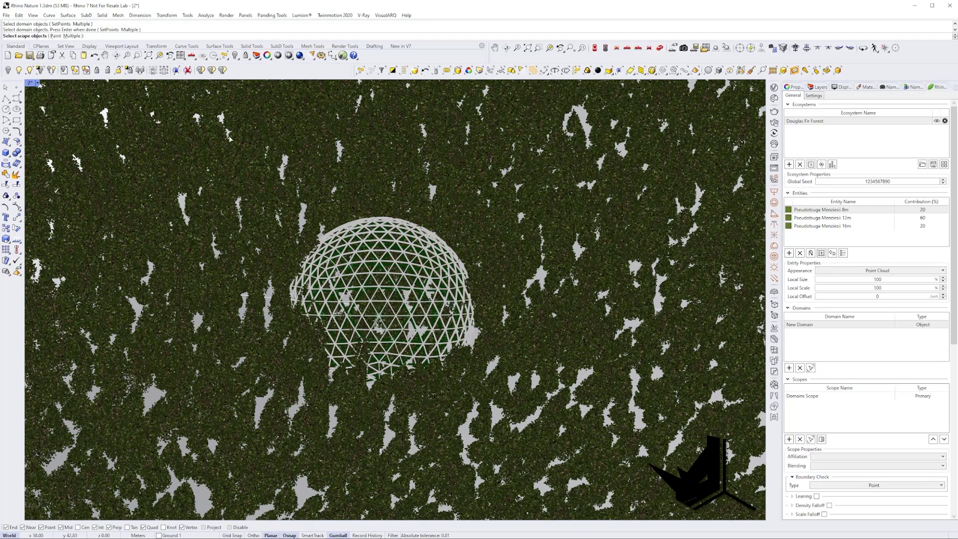
{"action": "left_click", "coordinate": [55, 36]}
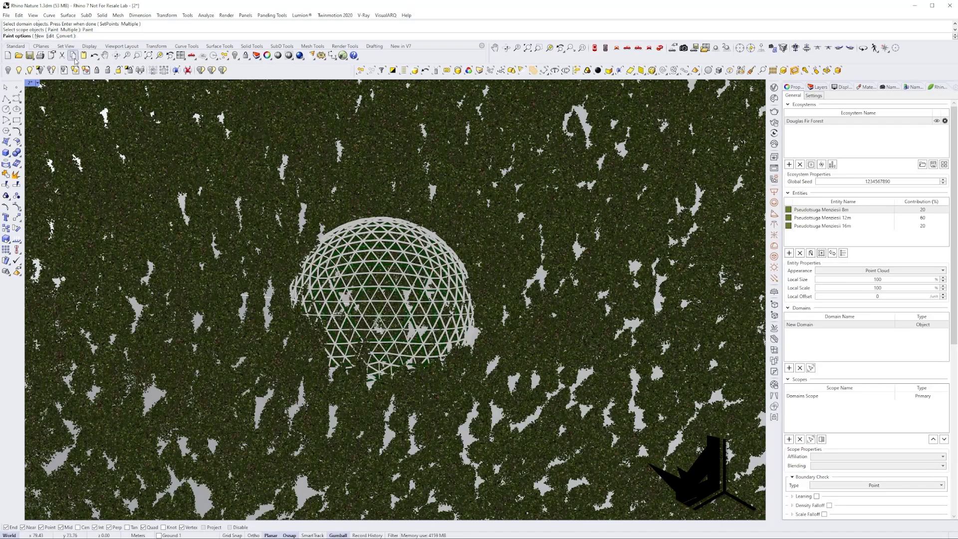
{"action": "right_click_drag", "start_coordinate": [356, 325], "coordinate": [356, 346]}
{"action": "left_click", "coordinate": [38, 36]}
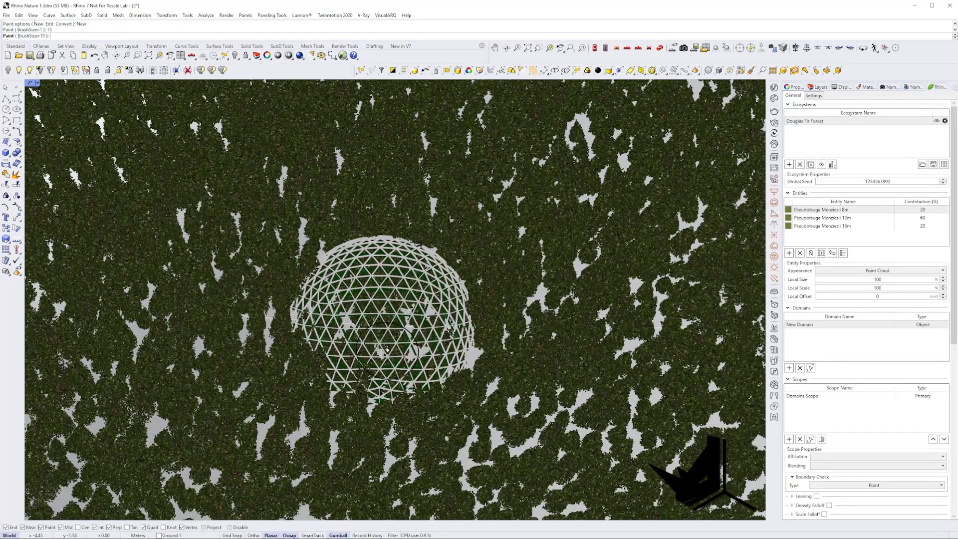
Step: Paint the scope over the dome's full circular footprint, slightly beyond its outer edge, and finish the painting
{"action": "scroll", "coordinate": [389, 343], "scroll_direction": "down", "scroll_amount": 4}
{"action": "mouse_move", "coordinate": [387, 349]}
{"action": "right_mouse_down"}
{"action": "mouse_move", "coordinate": [384, 317]}
{"action": "mouse_move", "coordinate": [371, 345]}
{"action": "right_mouse_up"}
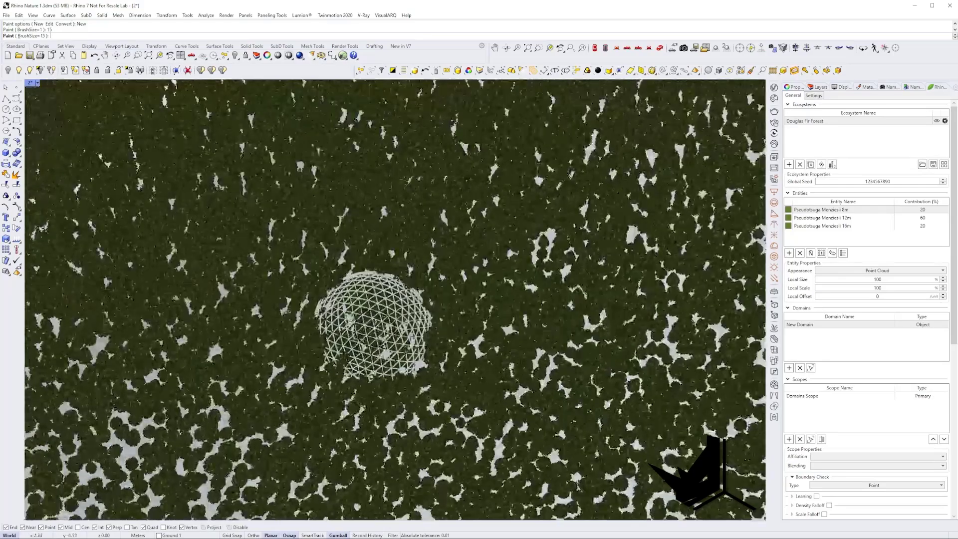
{"action": "scroll", "coordinate": [370, 332], "scroll_direction": "up", "scroll_amount": 5}
{"action": "scroll", "coordinate": [371, 332], "scroll_direction": "down", "scroll_amount": 4}
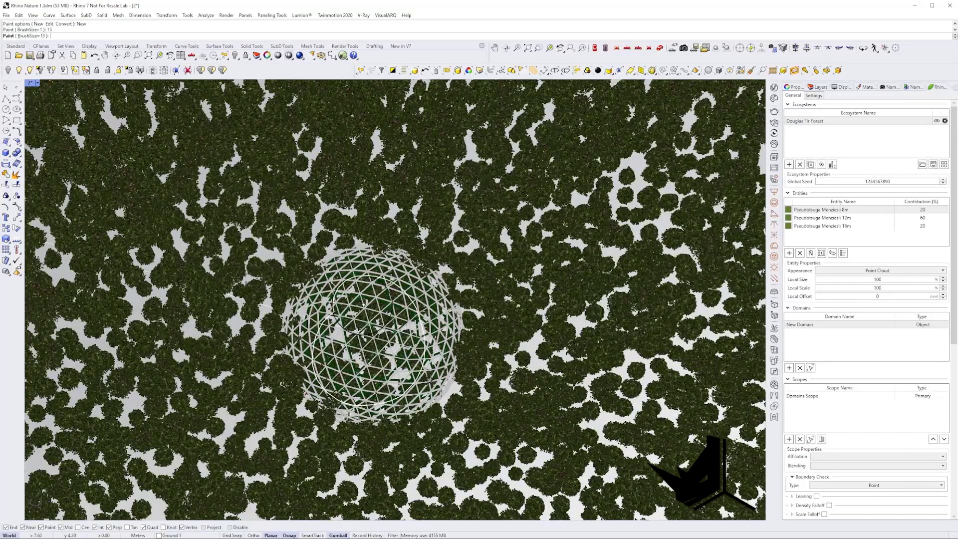
{"action": "mouse_move", "coordinate": [359, 372]}
{"action": "left_mouse_down"}
{"action": "mouse_move", "coordinate": [397, 388]}
{"action": "mouse_move", "coordinate": [427, 367]}
{"action": "mouse_move", "coordinate": [437, 322]}
{"action": "mouse_move", "coordinate": [408, 275]}
{"action": "mouse_move", "coordinate": [364, 260]}
{"action": "mouse_move", "coordinate": [320, 289]}
{"action": "mouse_move", "coordinate": [302, 330]}
{"action": "mouse_move", "coordinate": [327, 369]}
{"action": "left_mouse_up"}
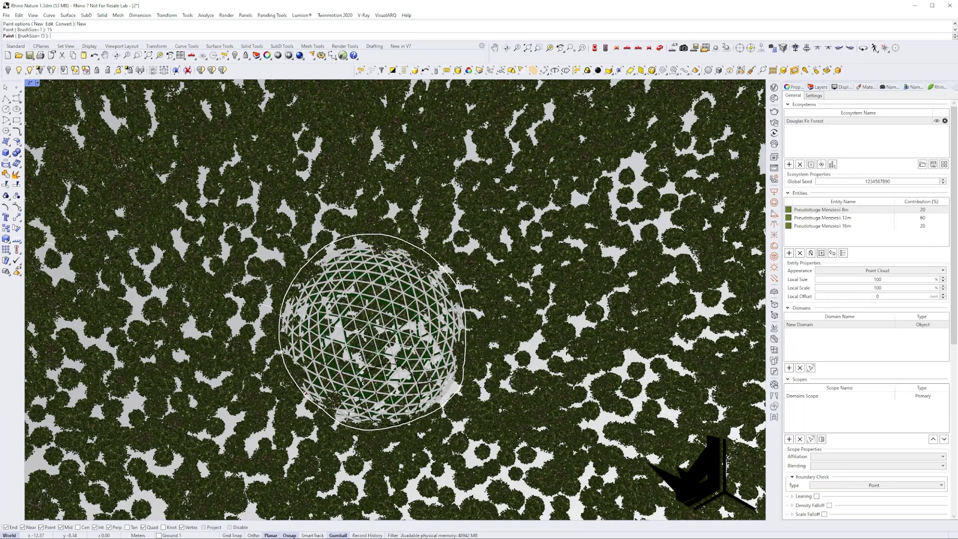
{"action": "mouse_move", "coordinate": [374, 404]}
{"action": "left_mouse_down"}
{"action": "mouse_move", "coordinate": [325, 372]}
{"action": "mouse_move", "coordinate": [300, 339]}
{"action": "mouse_move", "coordinate": [310, 294]}
{"action": "mouse_move", "coordinate": [329, 281]}
{"action": "mouse_move", "coordinate": [292, 360]}
{"action": "mouse_move", "coordinate": [365, 407]}
{"action": "mouse_move", "coordinate": [434, 374]}
{"action": "mouse_move", "coordinate": [429, 322]}
{"action": "mouse_move", "coordinate": [414, 299]}
{"action": "mouse_move", "coordinate": [403, 312]}
{"action": "left_mouse_up"}
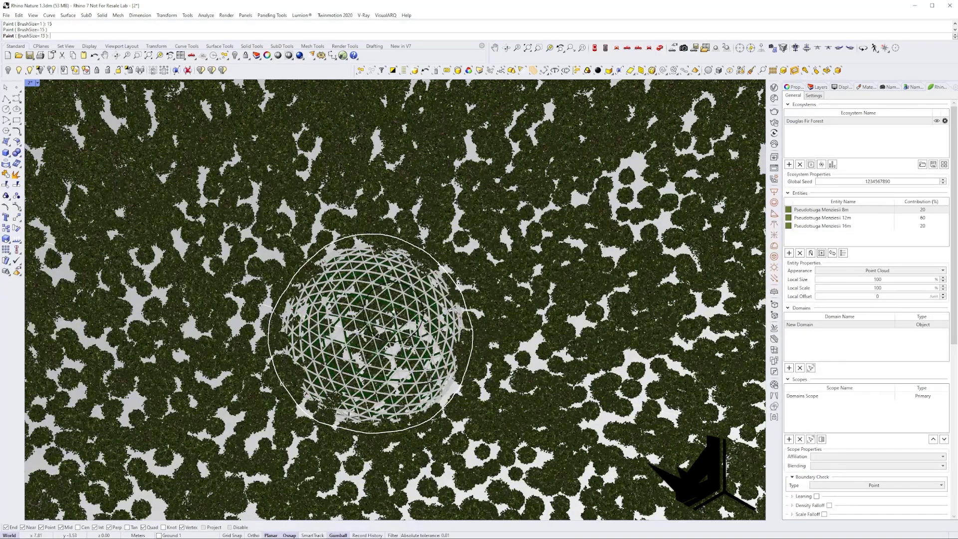
{"action": "key", "text": "Return"}
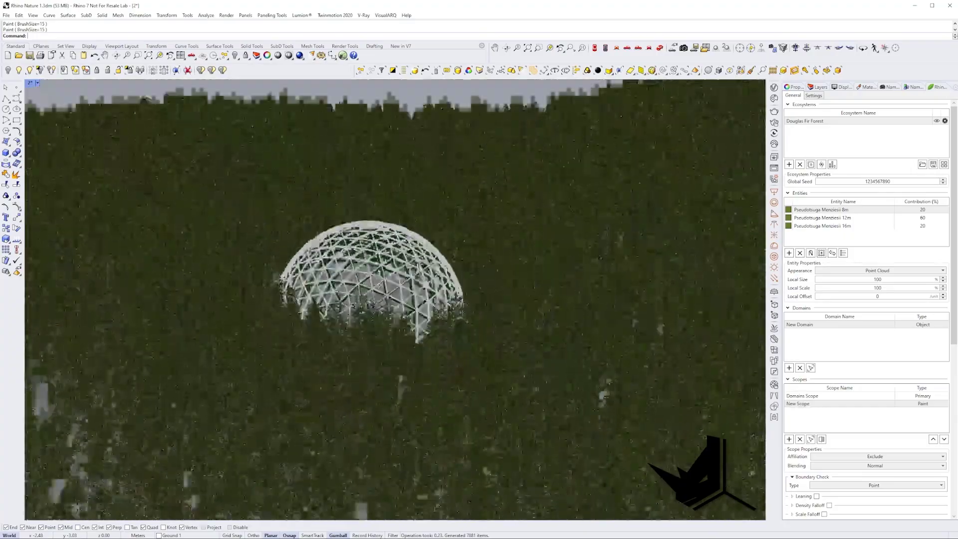
Step: Examine the painted scope's effect on the trees in and around the dome from above and from the side
{"action": "right_click_drag", "start_coordinate": [369, 344], "coordinate": [352, 317]}
{"action": "scroll", "coordinate": [386, 345], "scroll_direction": "up", "scroll_amount": 6}
{"action": "mouse_move", "coordinate": [386, 345]}
{"action": "right_mouse_down"}
{"action": "mouse_move", "coordinate": [427, 366]}
{"action": "mouse_move", "coordinate": [397, 338]}
{"action": "right_mouse_up"}
{"action": "scroll", "coordinate": [428, 365], "scroll_direction": "down", "scroll_amount": 8}
{"action": "right_click_drag", "start_coordinate": [343, 254], "coordinate": [418, 346]}
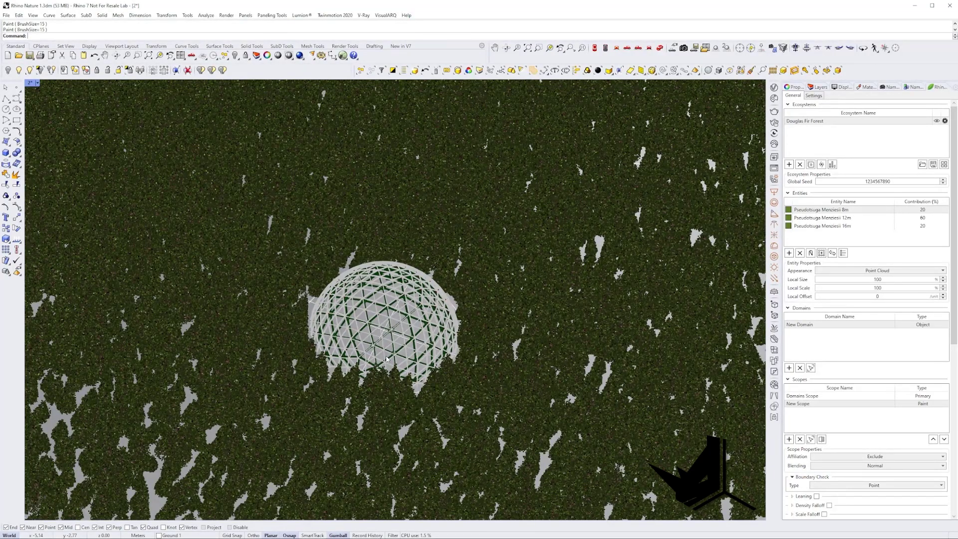
{"action": "right_click_drag", "start_coordinate": [378, 356], "coordinate": [359, 369]}
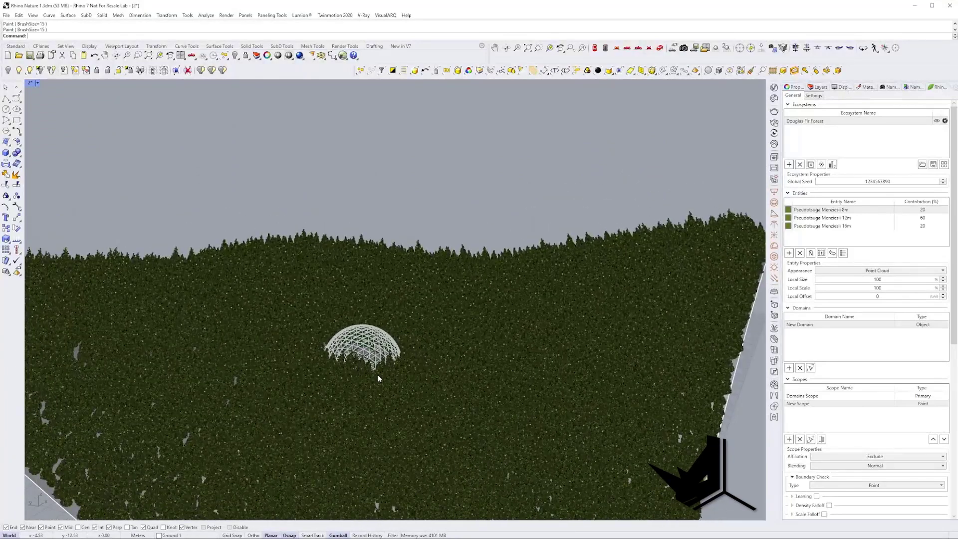